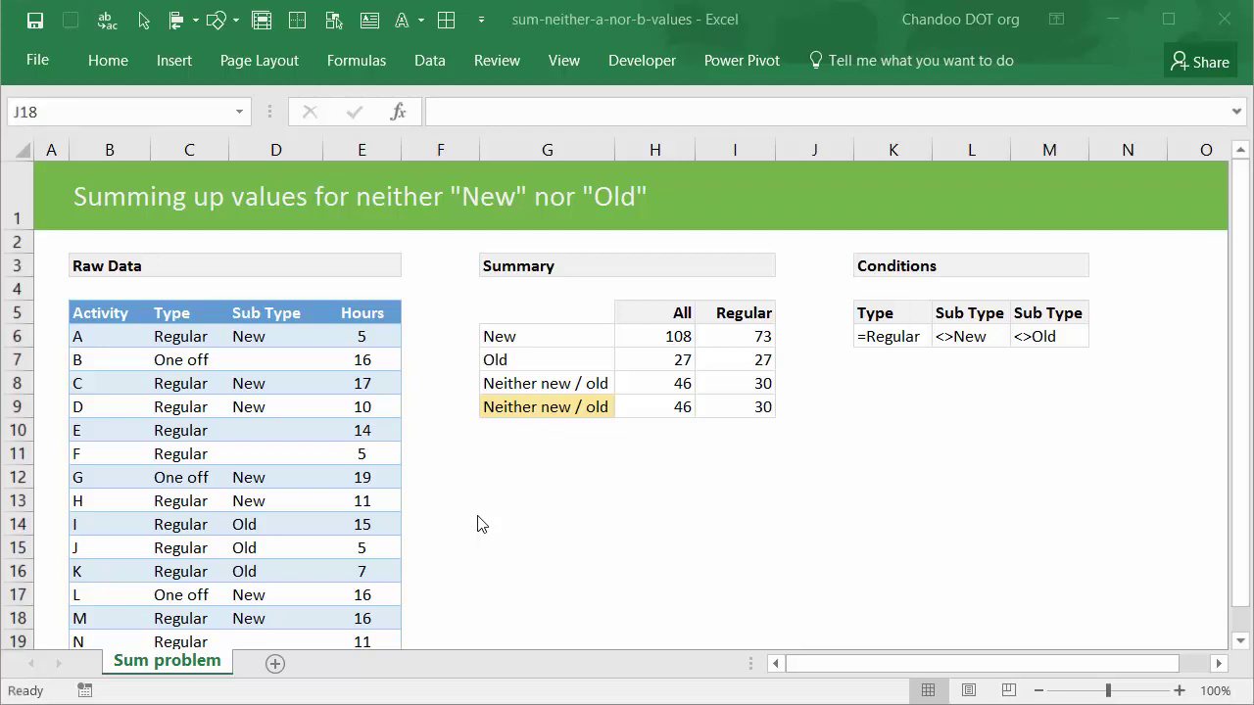
# Review the Raw Data table's Activity, Type, Sub Type and Hours columns, checking the first record's entries
pyautogui.click(104, 312)
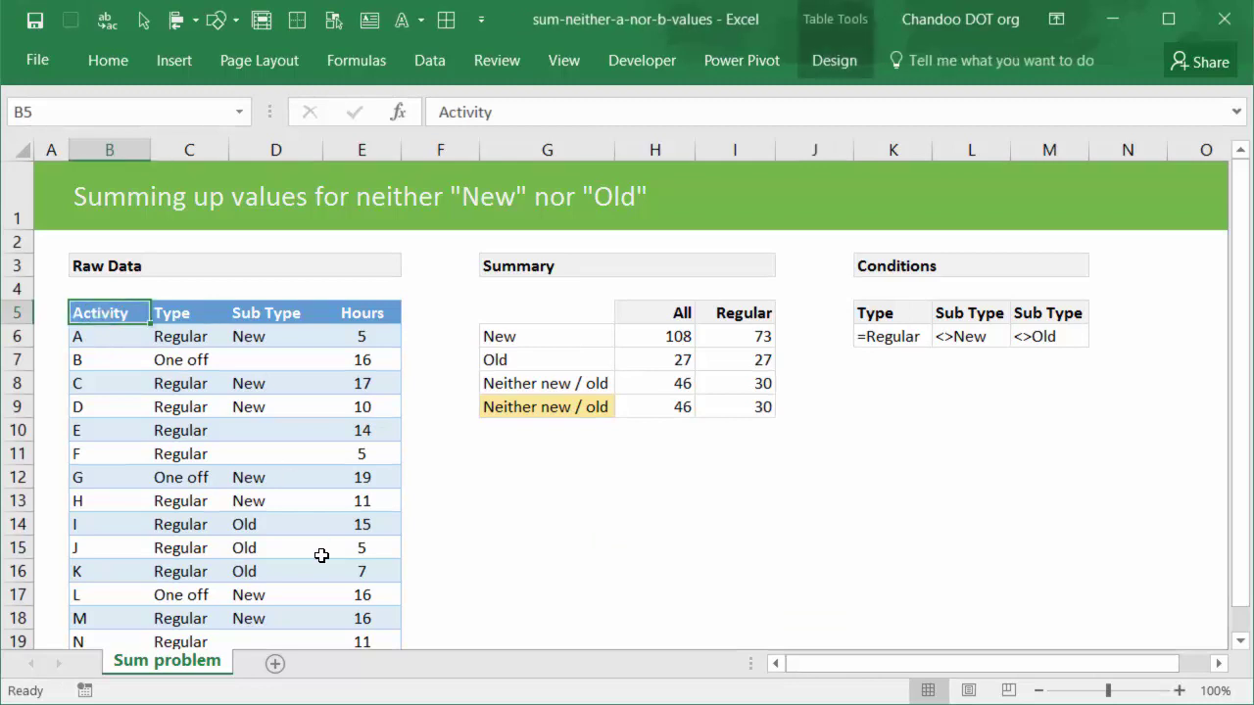
pyautogui.scroll(-2, 330, 550)
pyautogui.scroll(2, 331, 550)
pyautogui.click(190, 336)
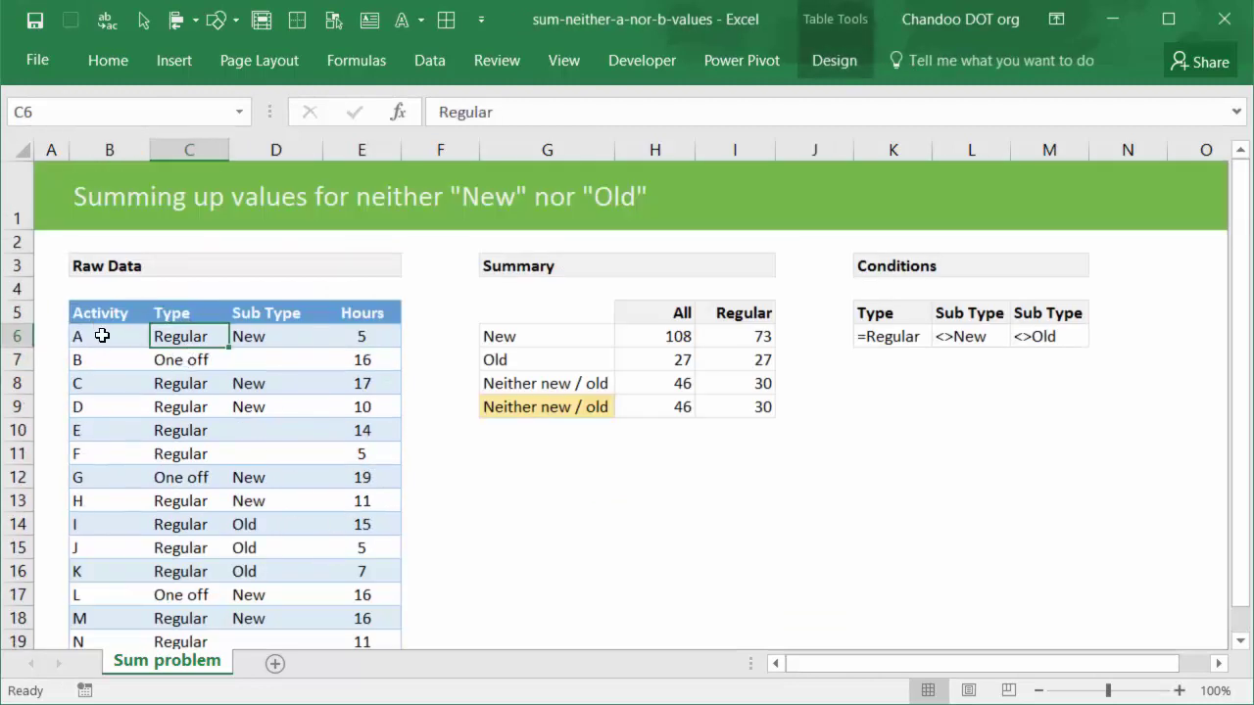
pyautogui.click(255, 334)
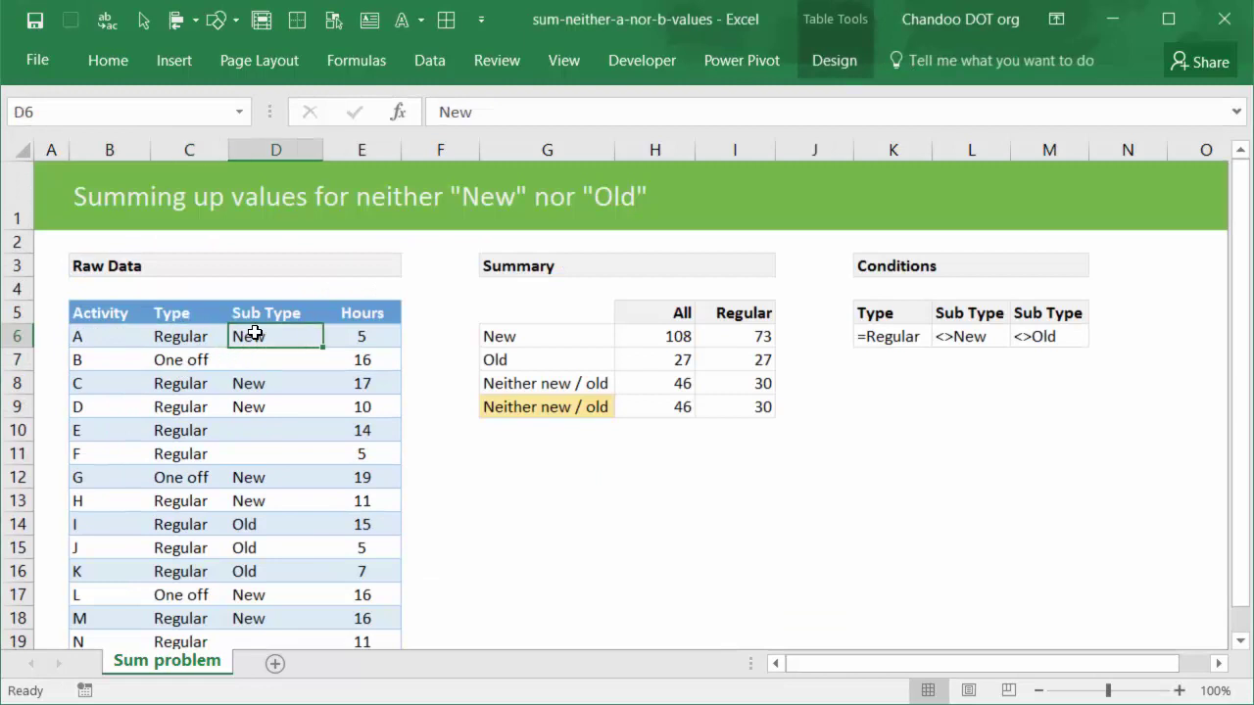
pyautogui.click(387, 337)
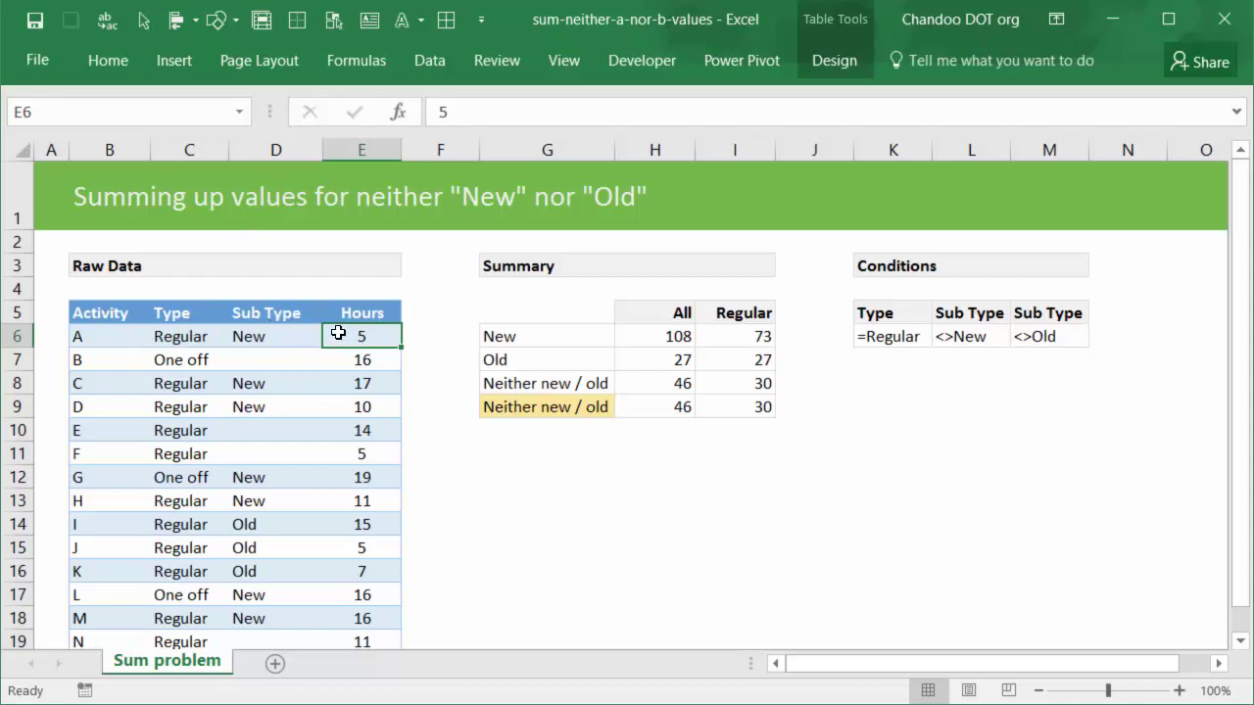
# Examine the Sub Type column for New, Old and blank entries, including cells D7 and D10:D11
pyautogui.click(274, 338)
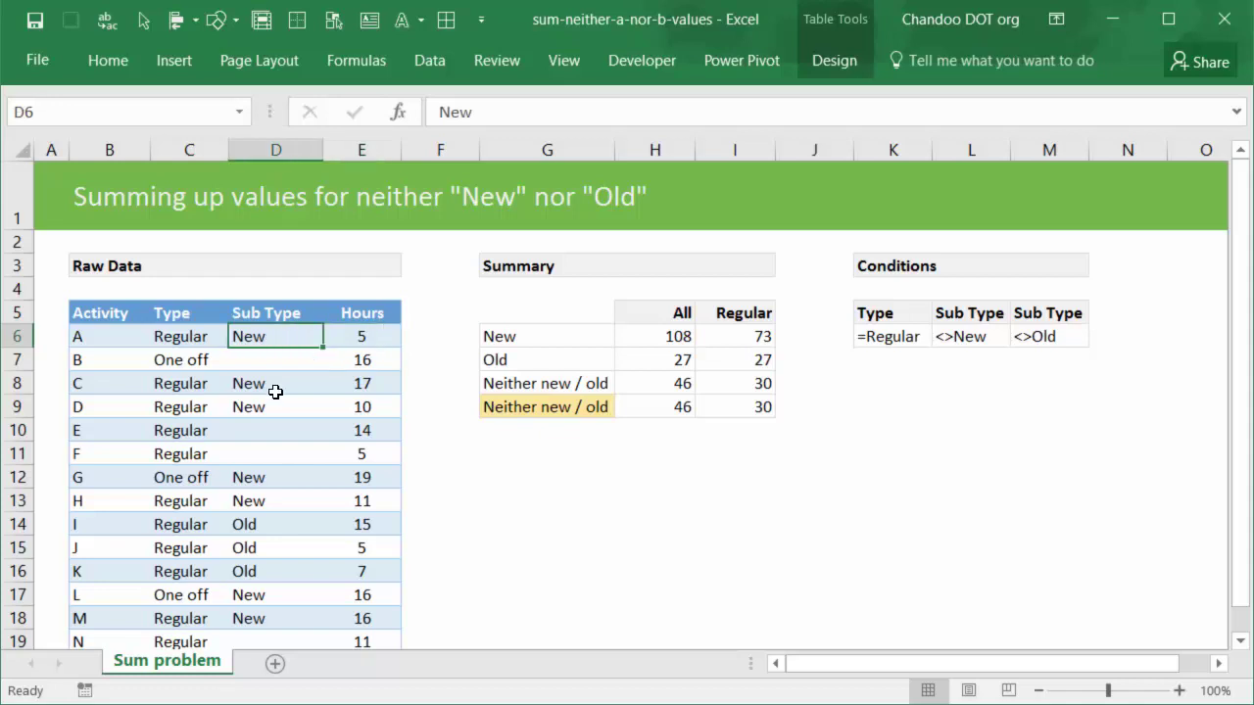
pyautogui.click(264, 528)
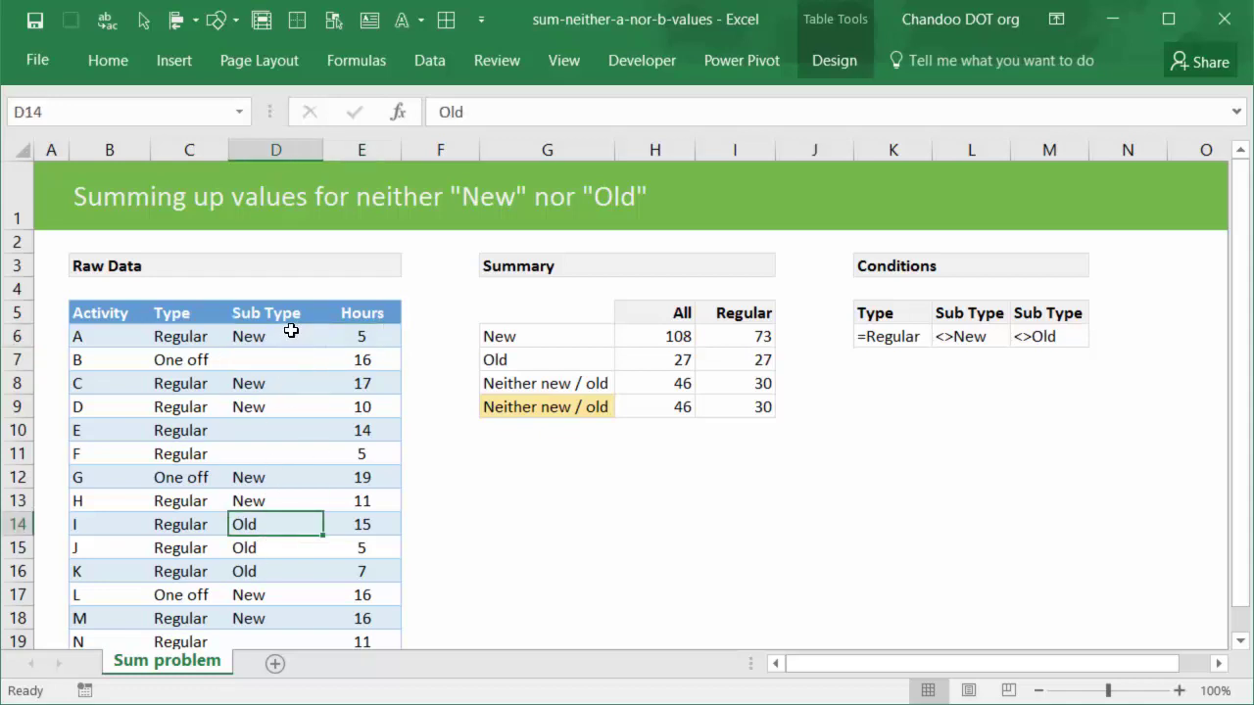
pyautogui.click(244, 360)
pyautogui.moveTo(241, 428); pyautogui.dragTo(248, 452)
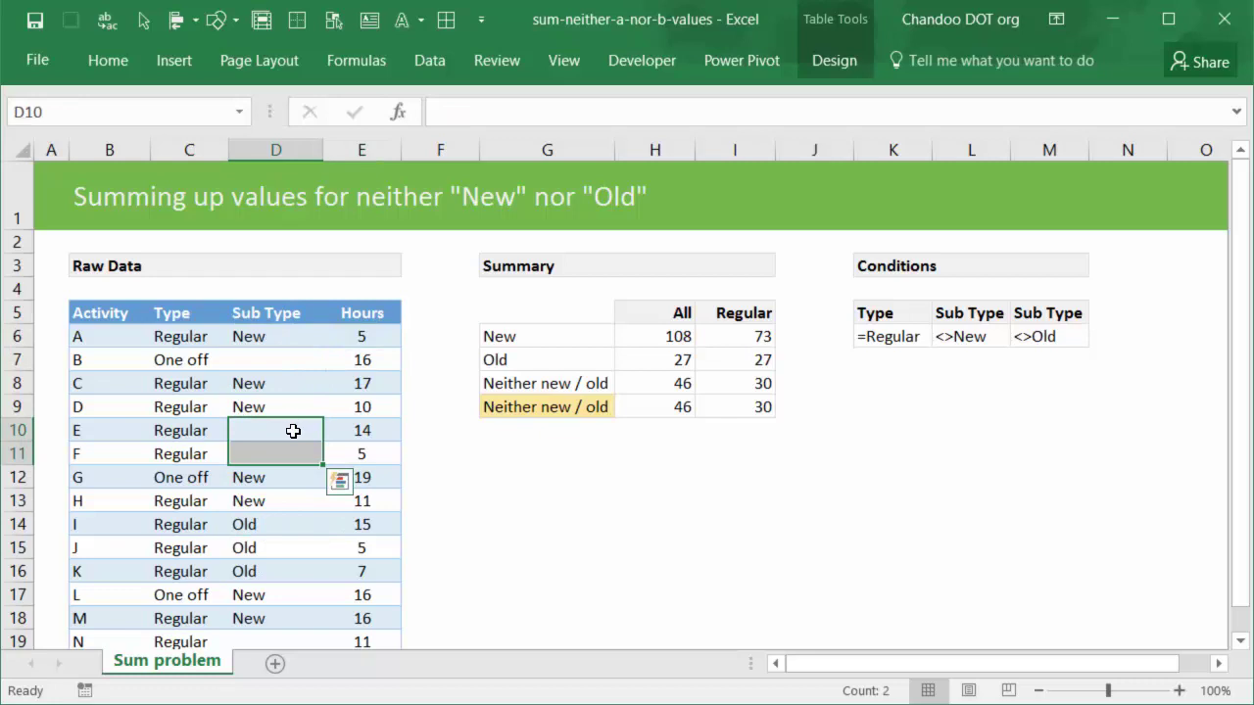
pyautogui.click(280, 383)
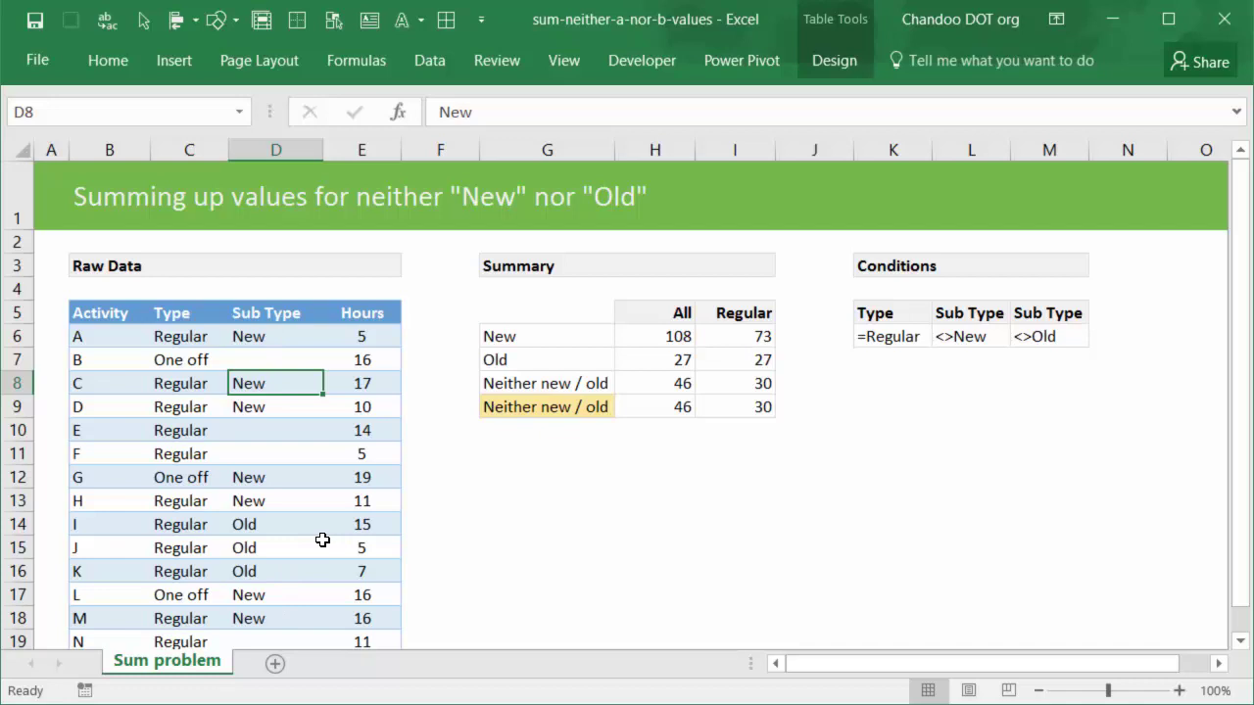
# Inspect the SUMIFS formula in H6 behind the All total for New, leaving it unedited
pyautogui.click(658, 345)
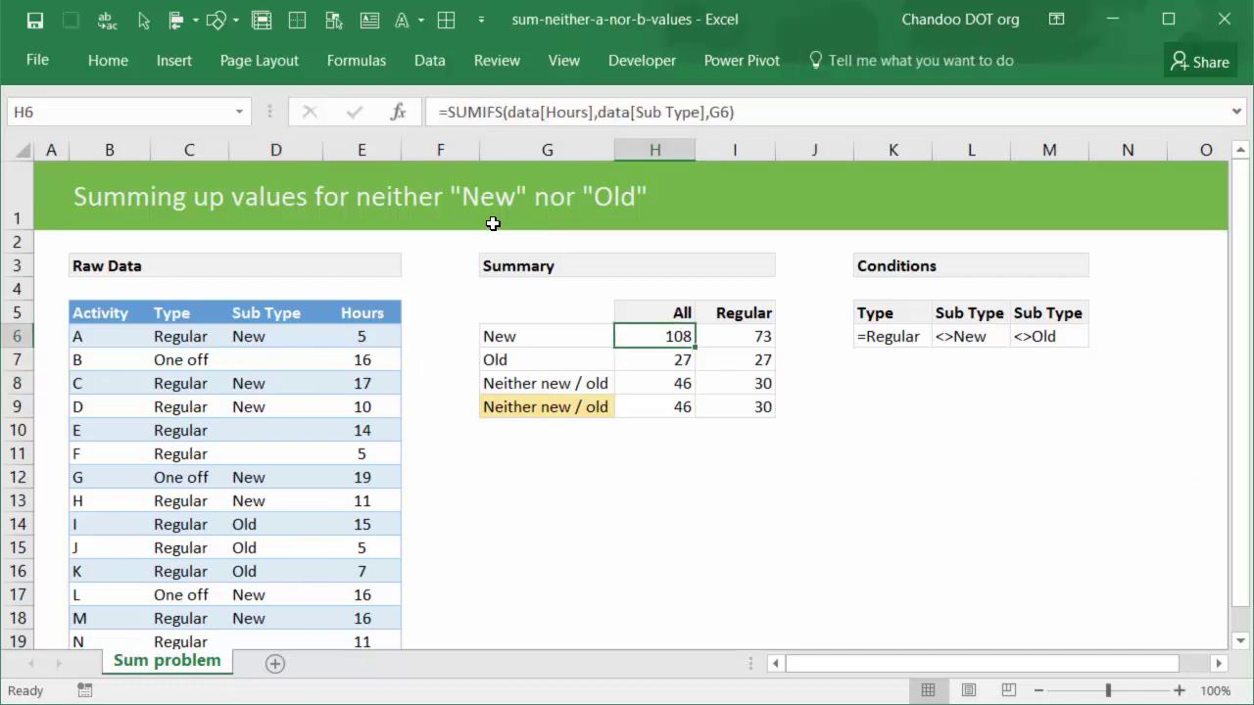
pyautogui.moveTo(537, 343); pyautogui.dragTo(546, 363)
pyautogui.click(637, 344)
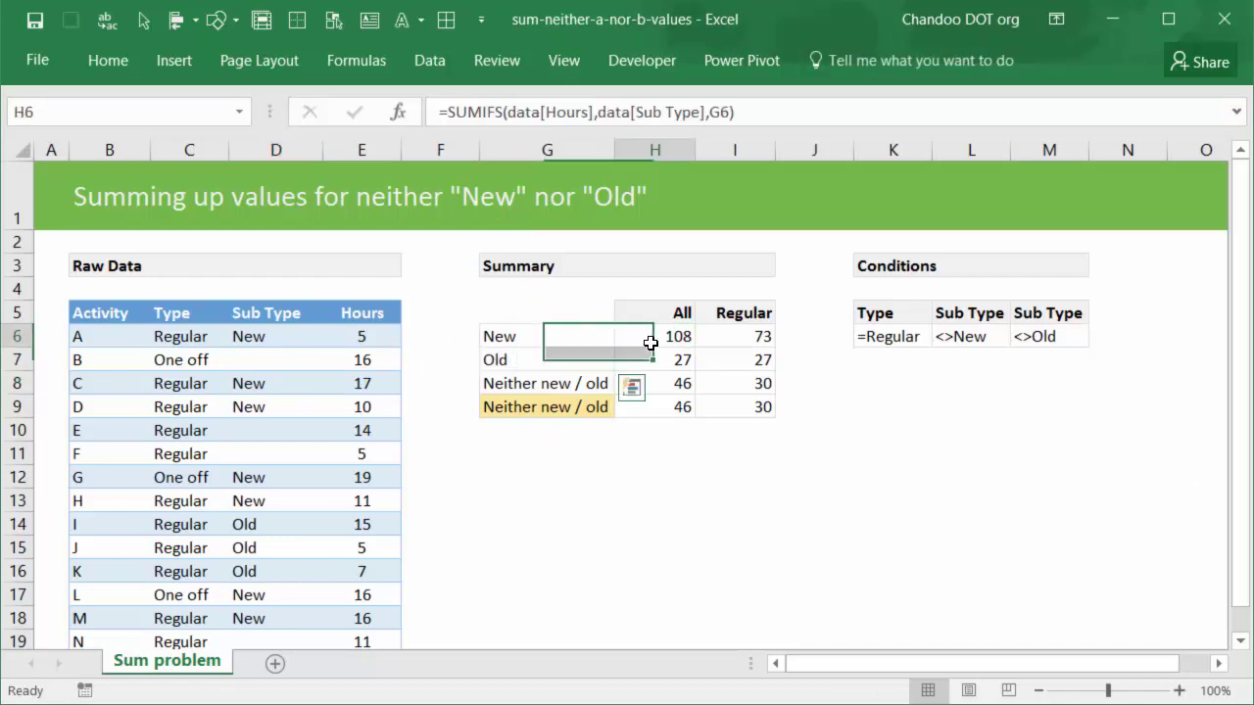
pyautogui.press('F2')
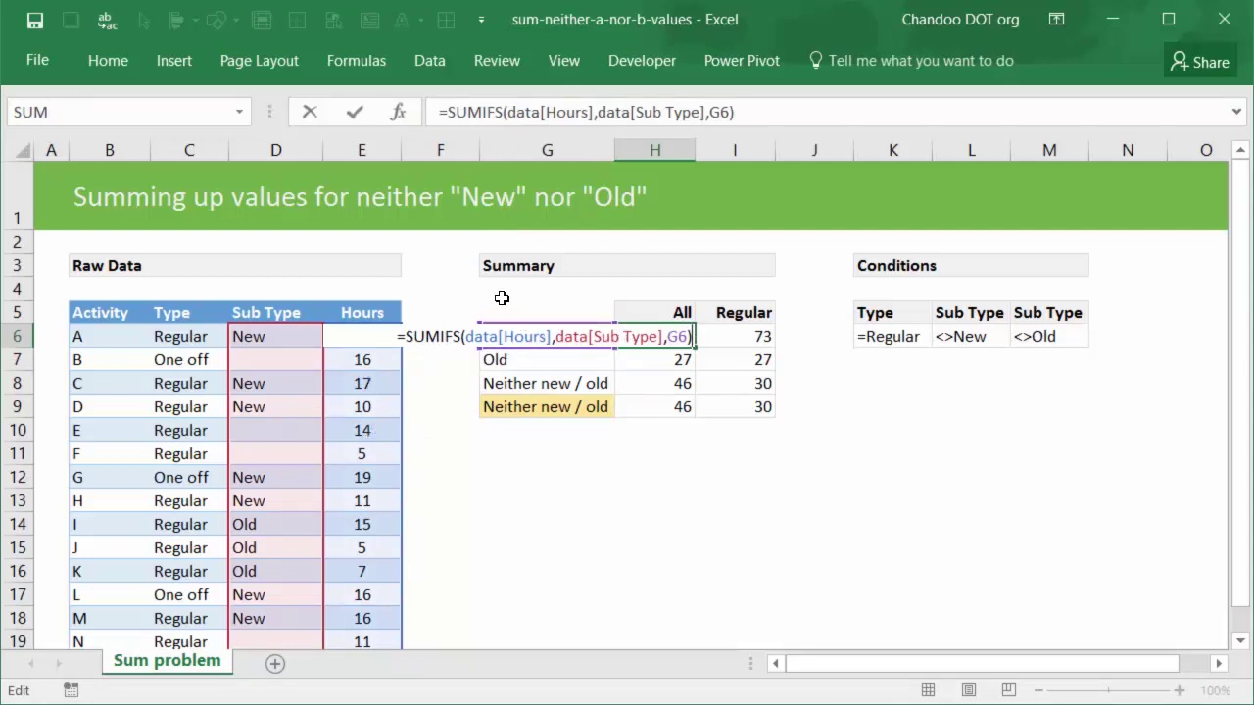
pyautogui.click(661, 492)
# Left-align the summary values in H6:I9
pyautogui.moveTo(685, 342); pyautogui.dragTo(745, 406)
pyautogui.click(108, 60)
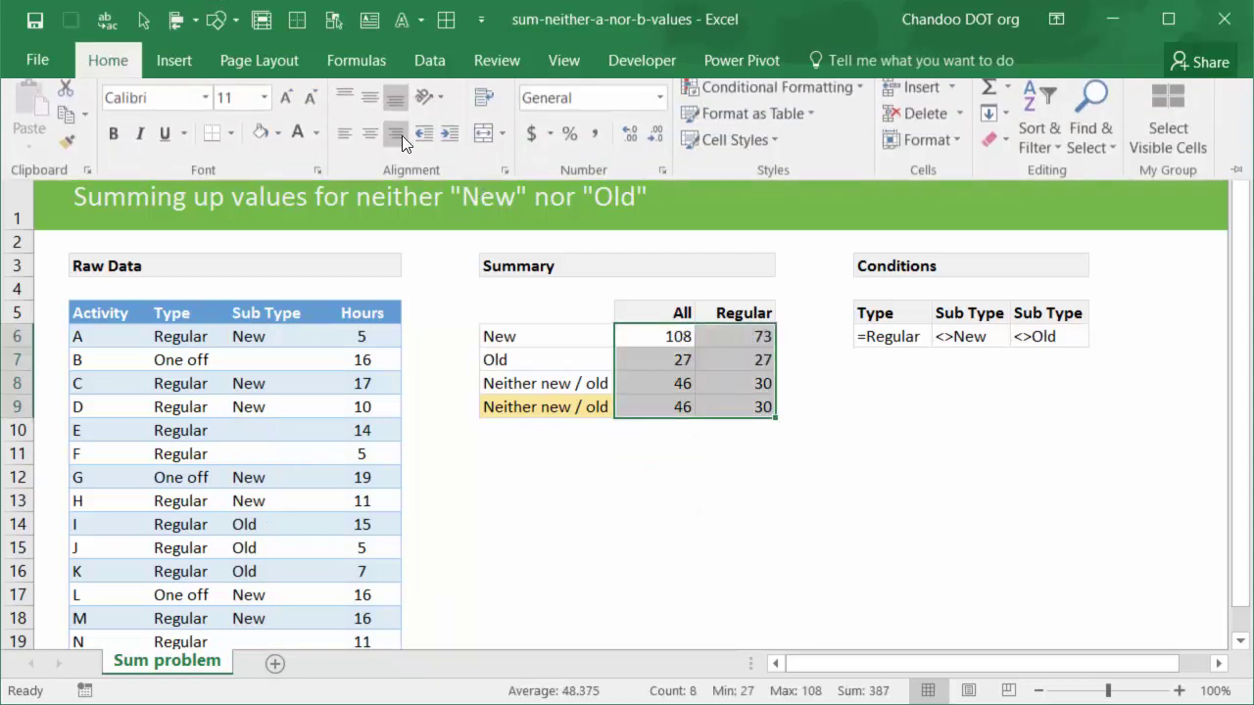
pyautogui.click(344, 135)
# Inspect the cell references of the New total in H6 and trace the New rows' hours in the data table
pyautogui.click(651, 333)
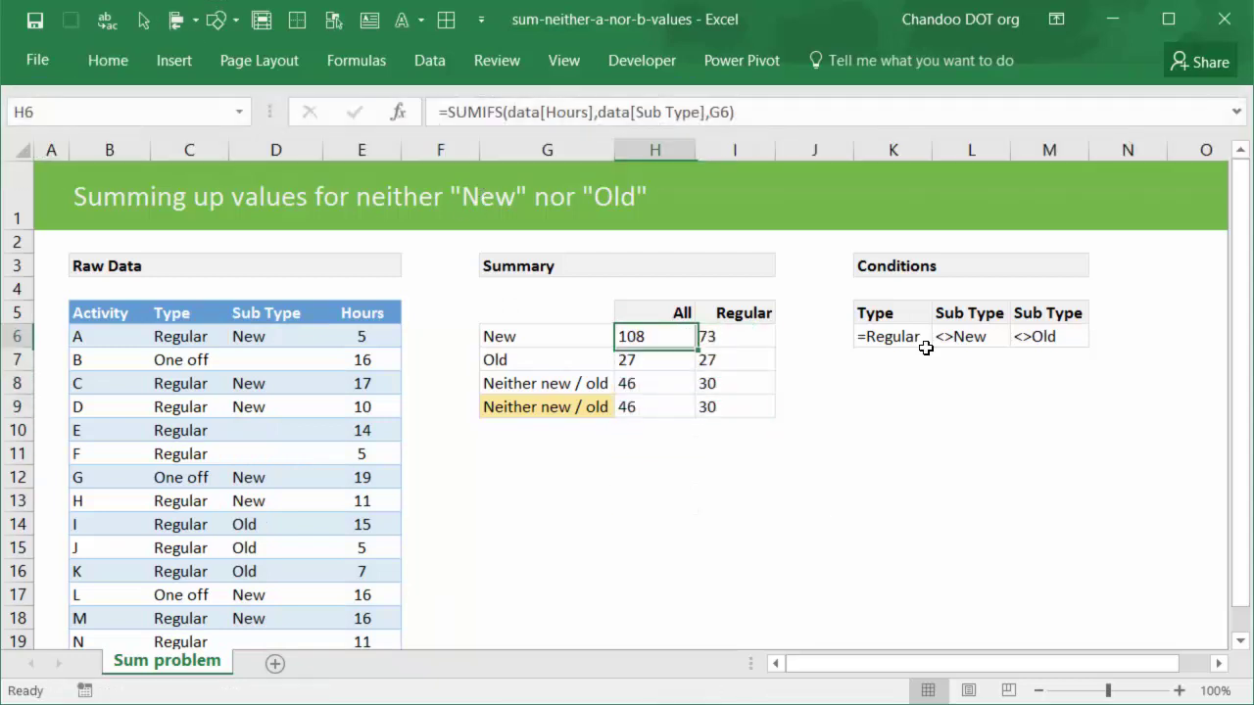
pyautogui.press('F2')
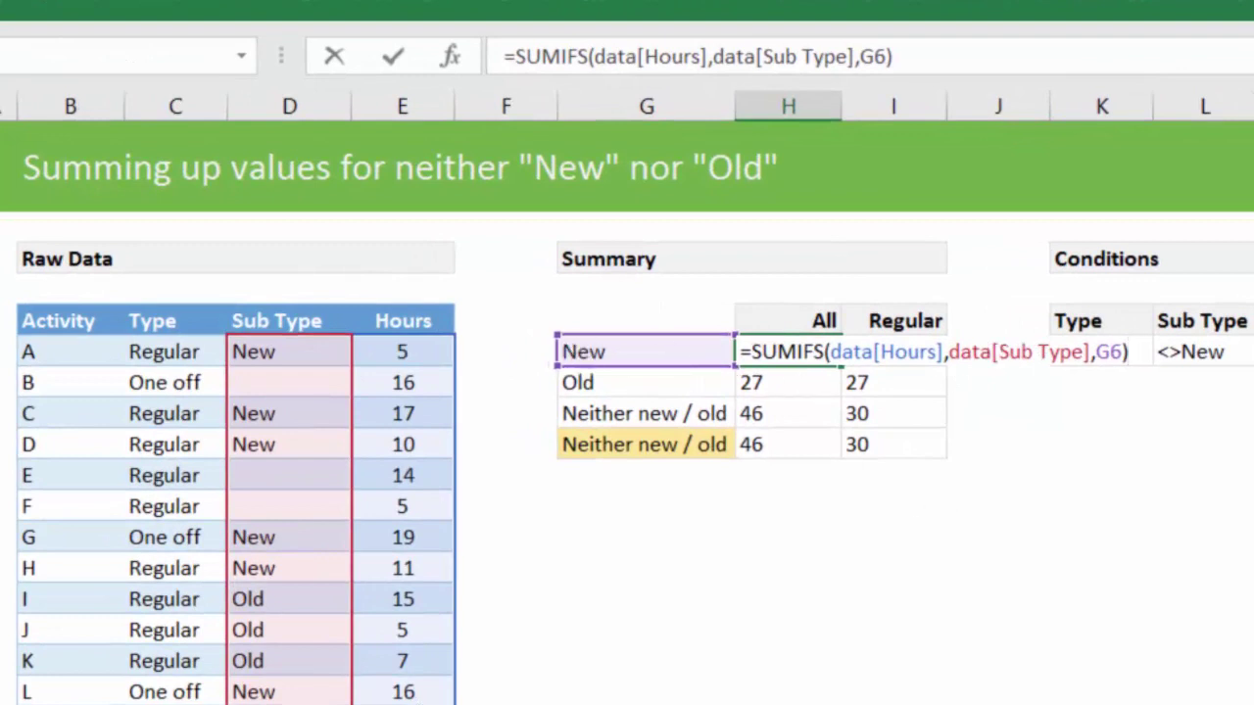
pyautogui.press('Return')
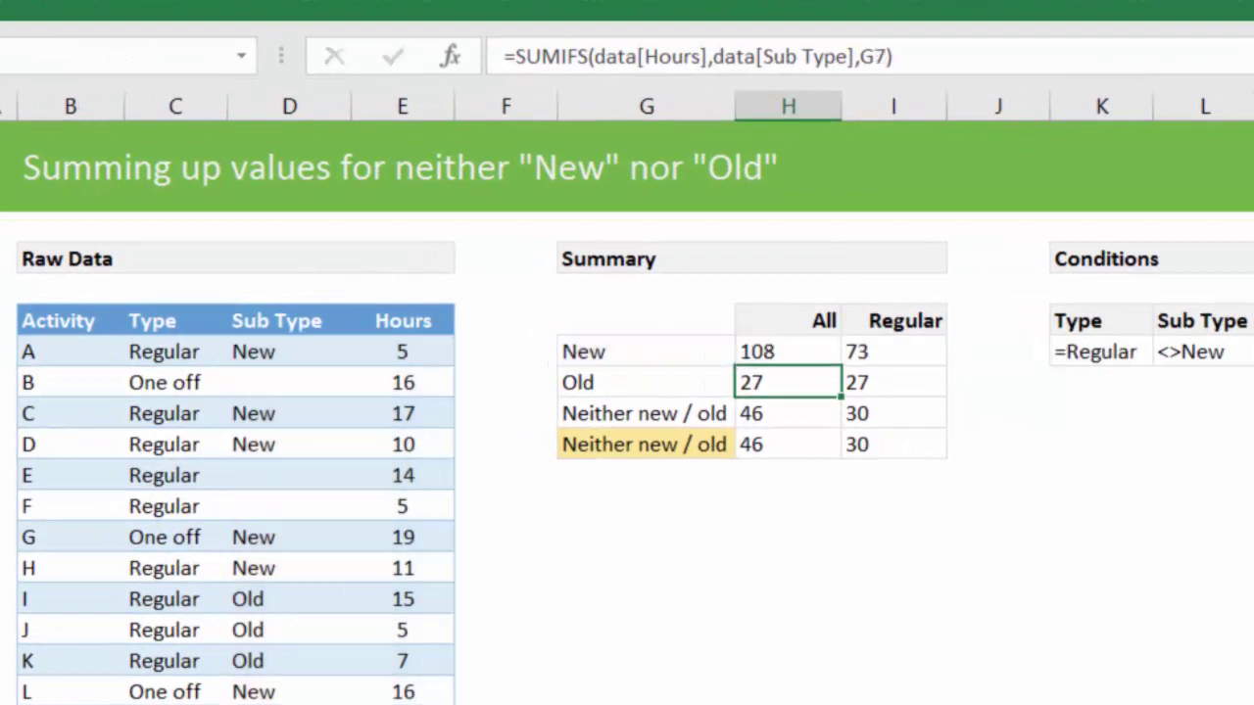
pyautogui.click(403, 351)
pyautogui.click(406, 415)
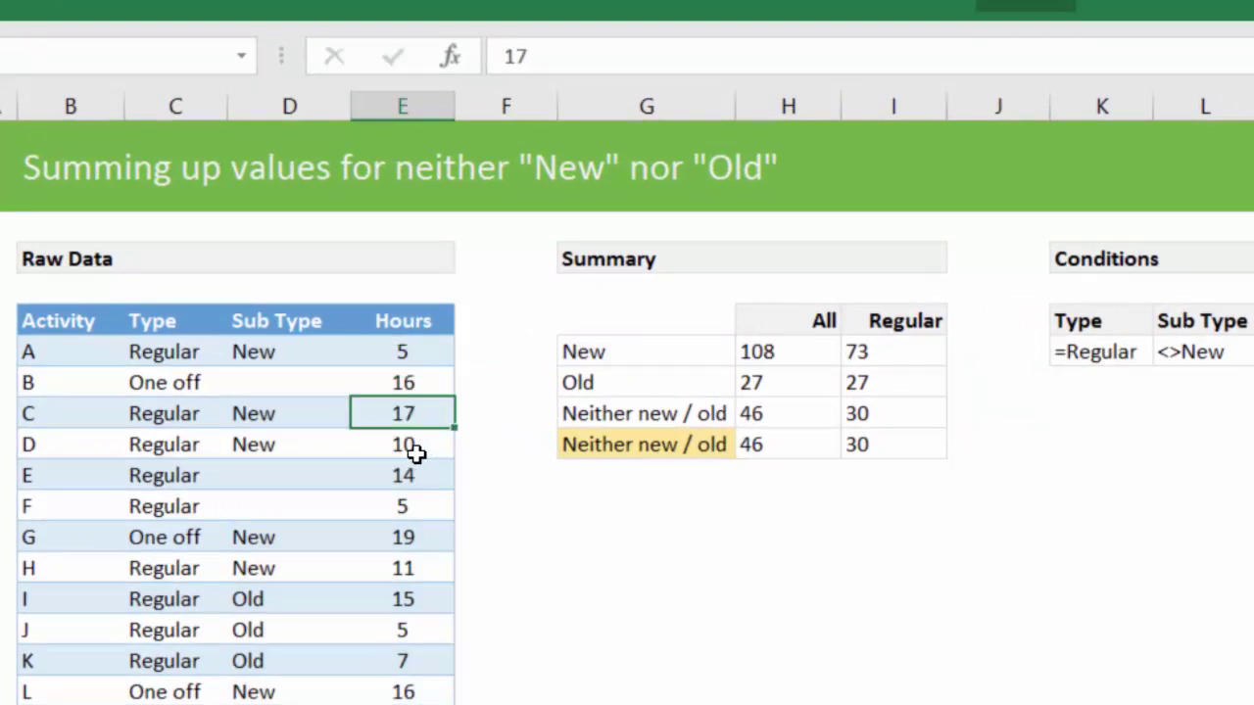
pyautogui.click(400, 447)
pyautogui.click(404, 539)
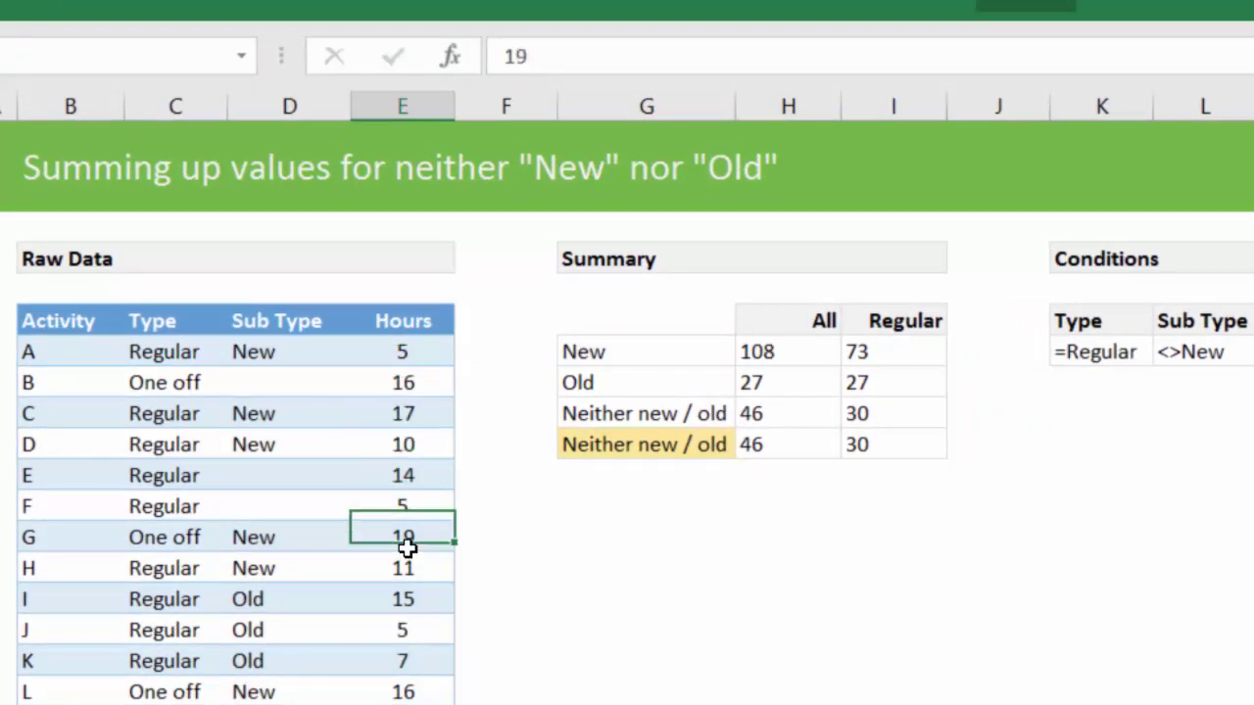
# Inspect the SUMIFS formula in H7 that totals all hours for Old
pyautogui.click(784, 384)
pyautogui.press('F2')
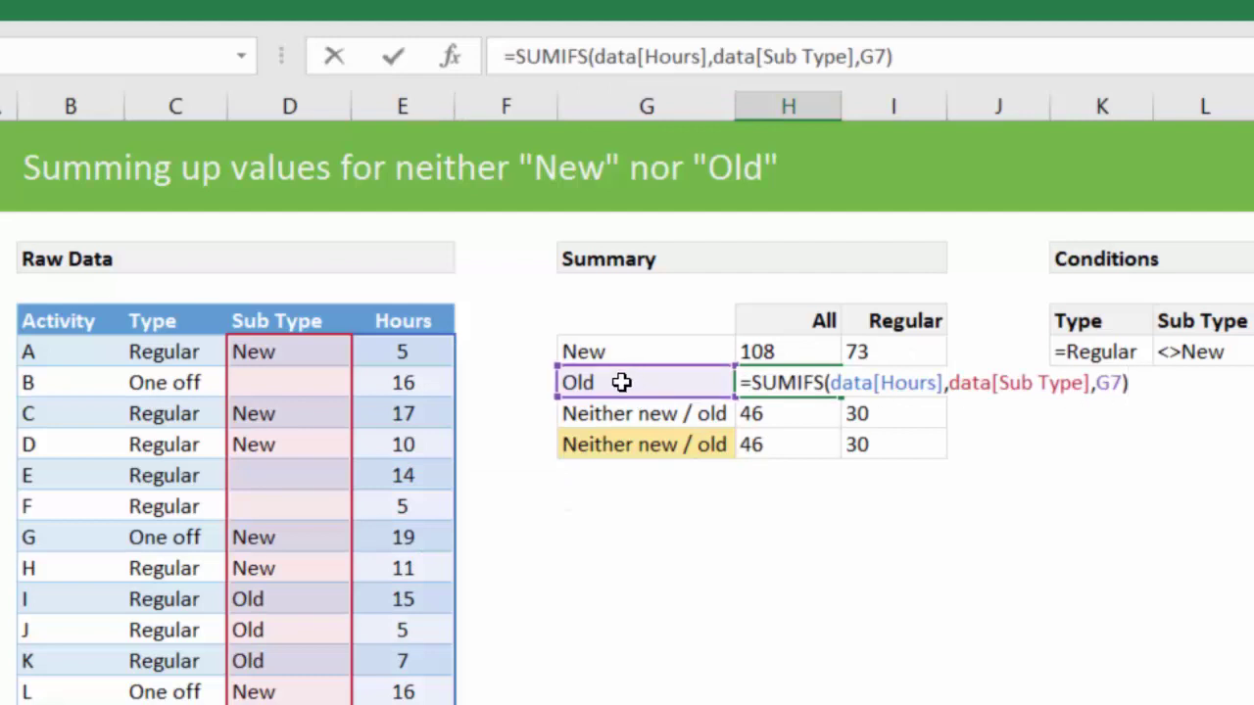
pyautogui.click(910, 661)
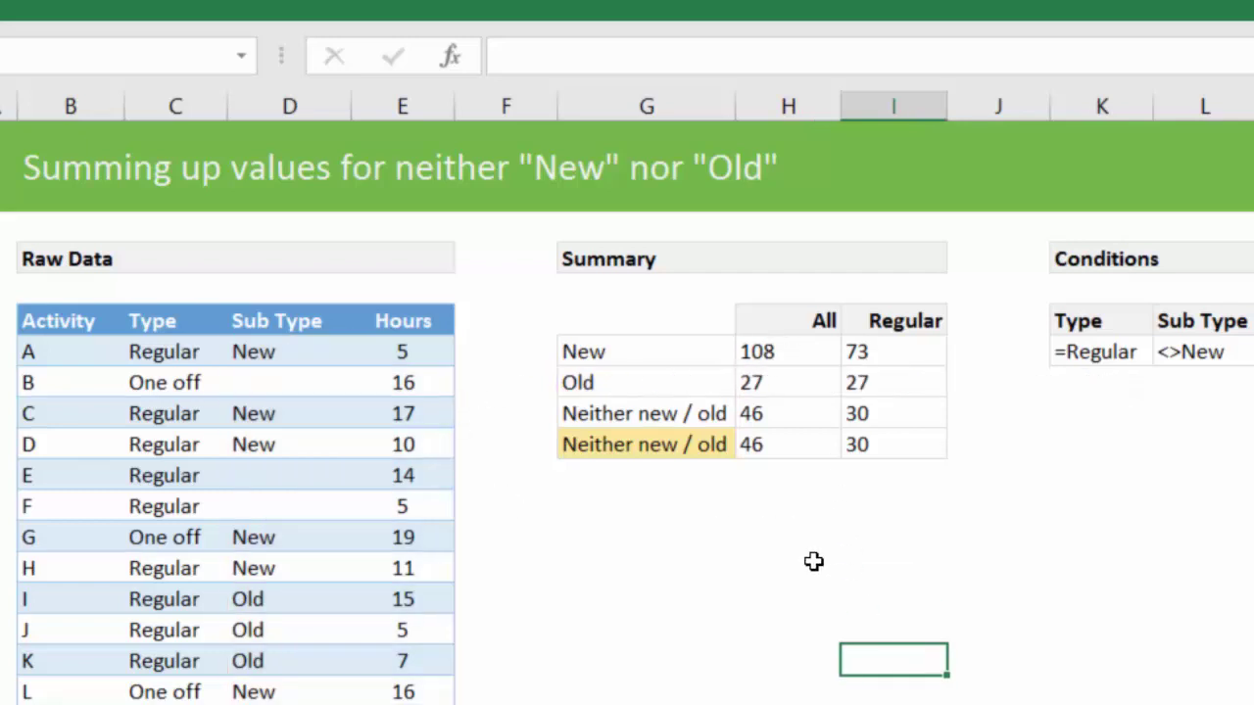
# Examine the data table rows whose Sub Type is blank, down to the table's last row
pyautogui.click(273, 383)
pyautogui.click(268, 477)
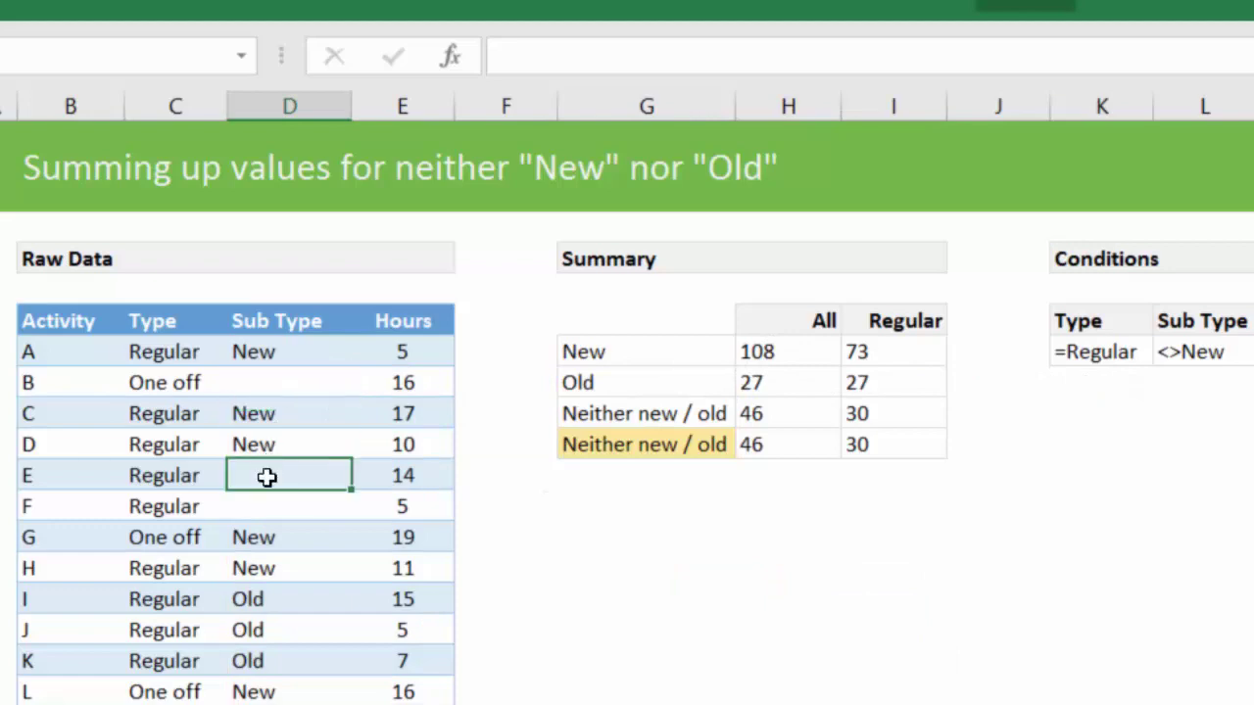
pyautogui.click(252, 507)
pyautogui.click(279, 383)
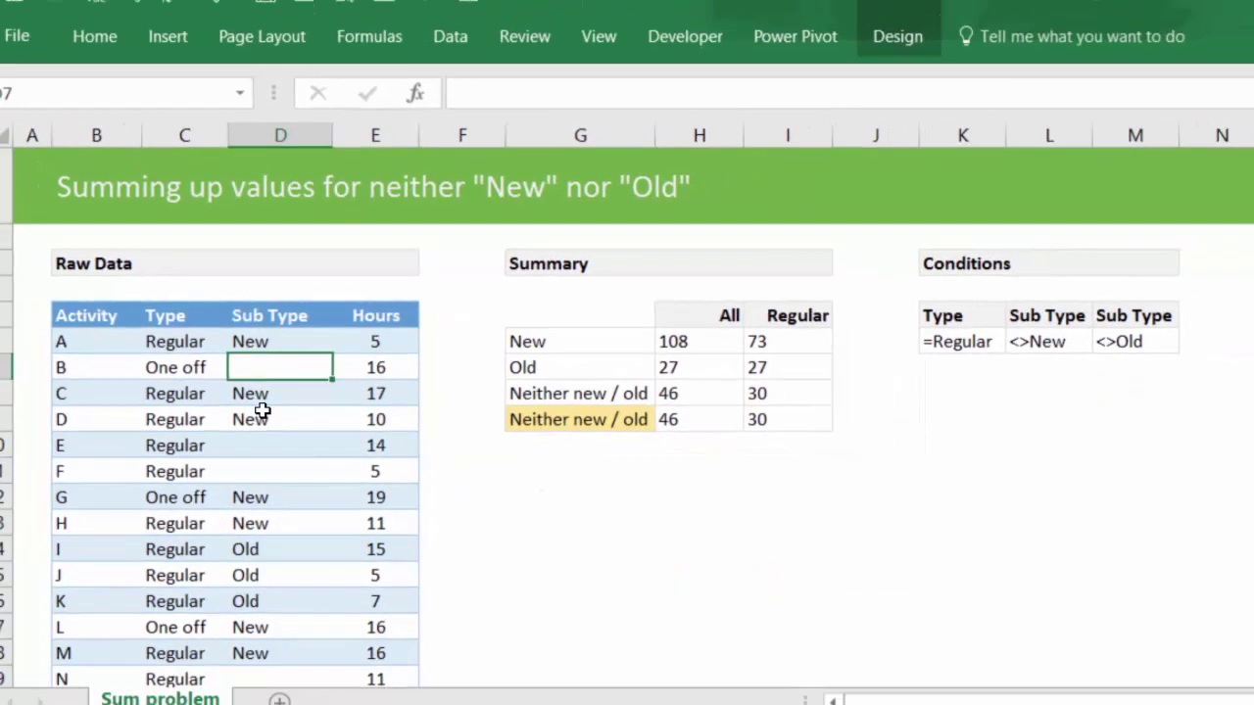
pyautogui.click(260, 446)
pyautogui.click(260, 471)
pyautogui.scroll(-4, 292, 315)
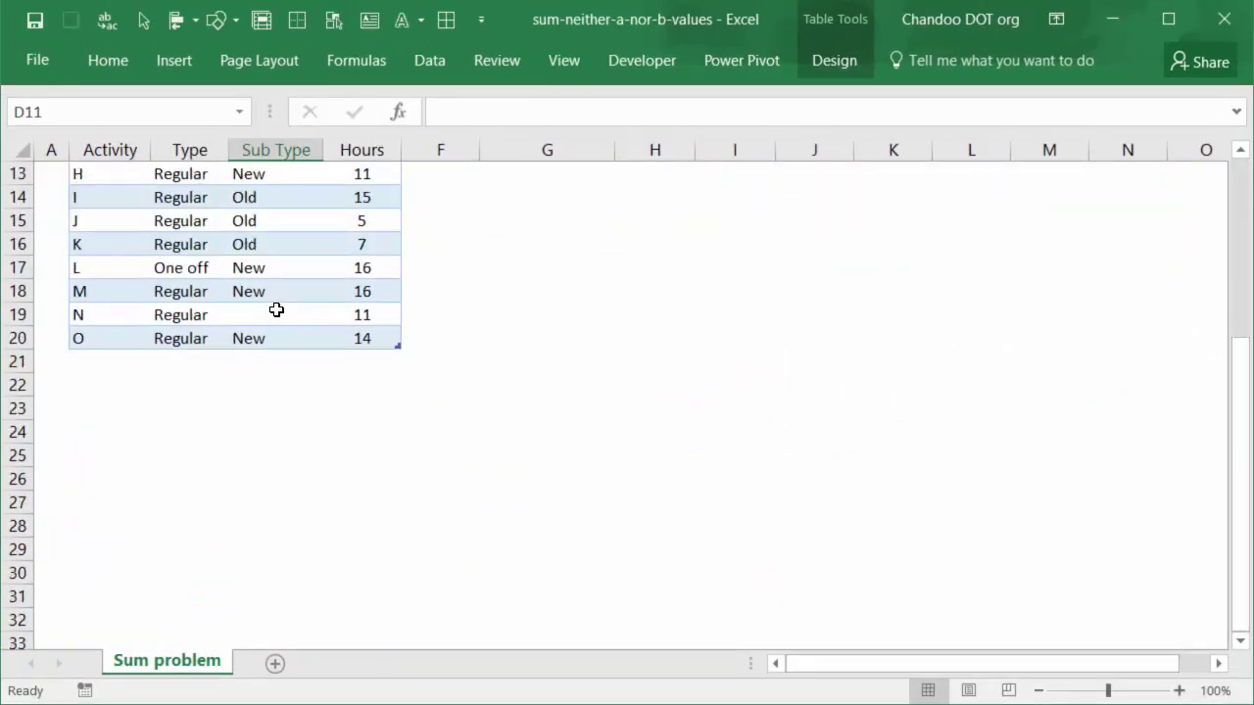
pyautogui.scroll(3, 276, 309)
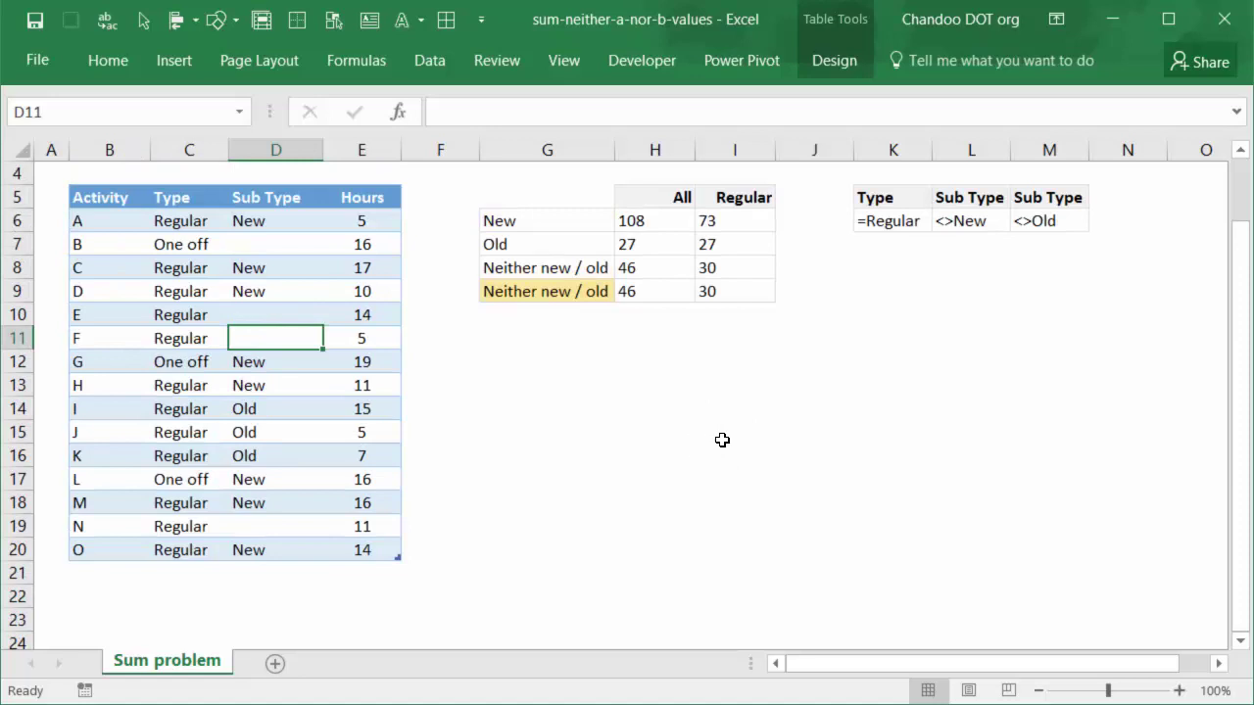
# Review both Neither new / old summary labels and the Sub Type conditions, inspecting the formula in L6
pyautogui.click(591, 292)
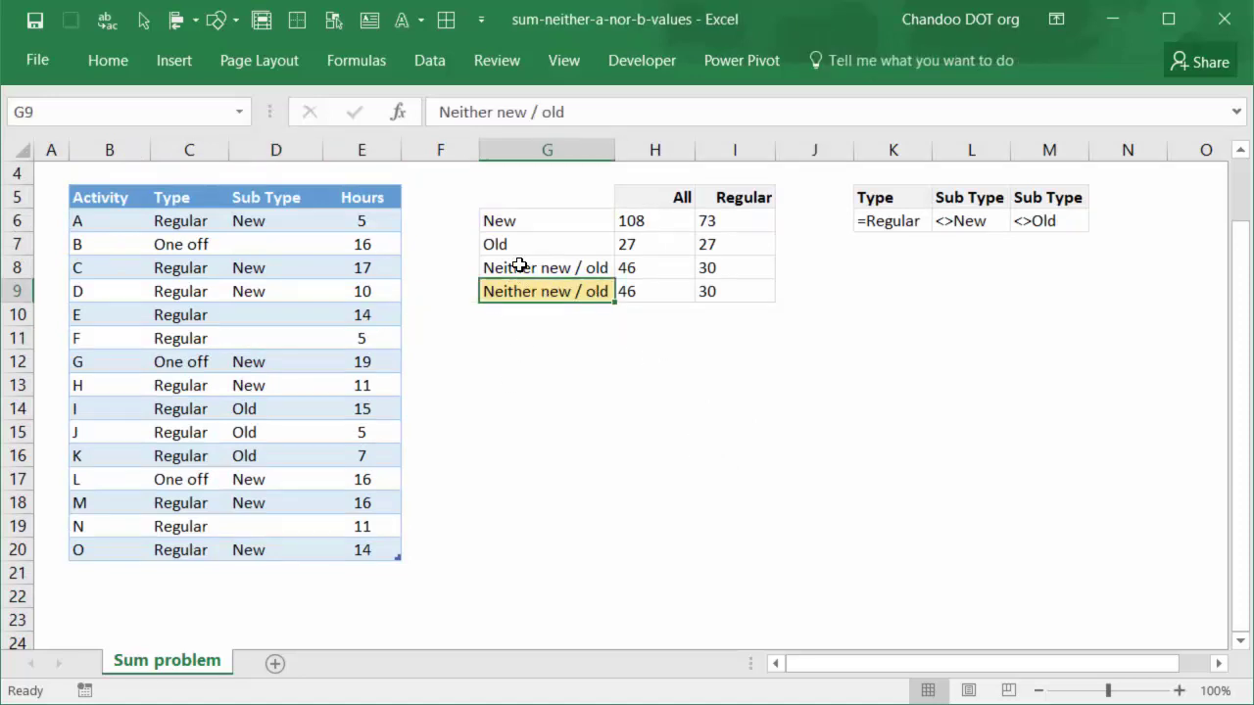
pyautogui.click(519, 265)
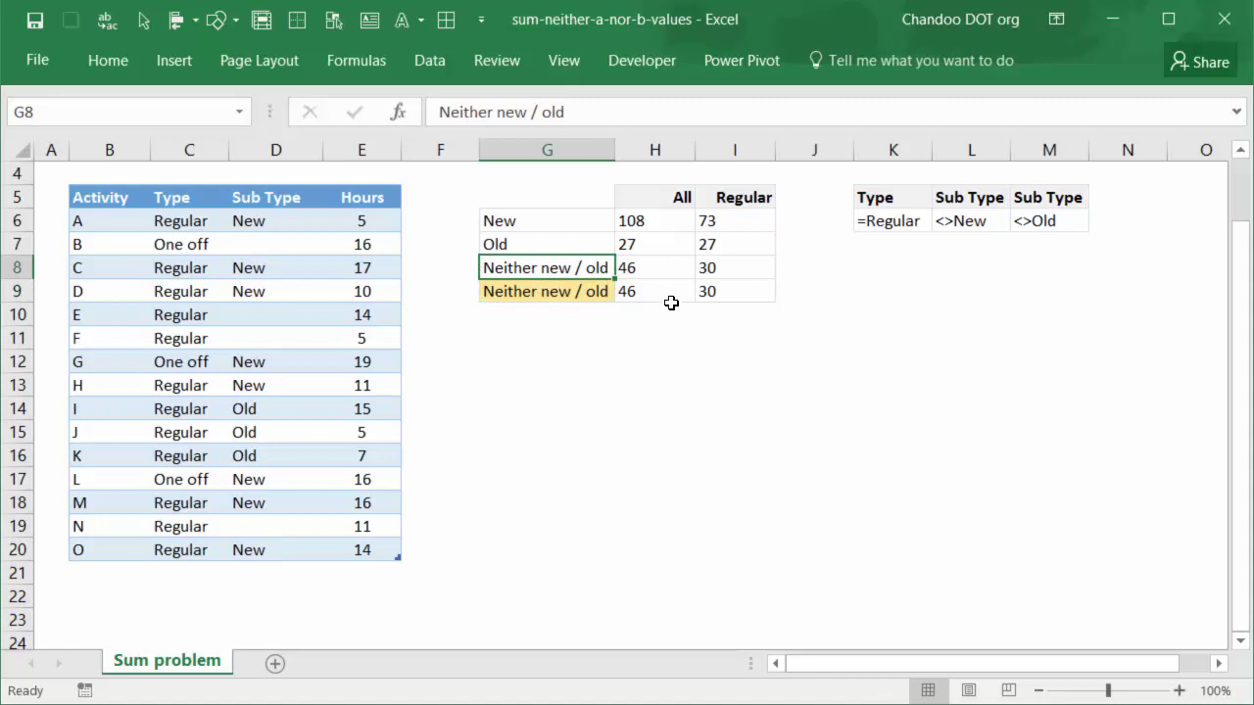
pyautogui.click(988, 199)
pyautogui.click(1067, 197)
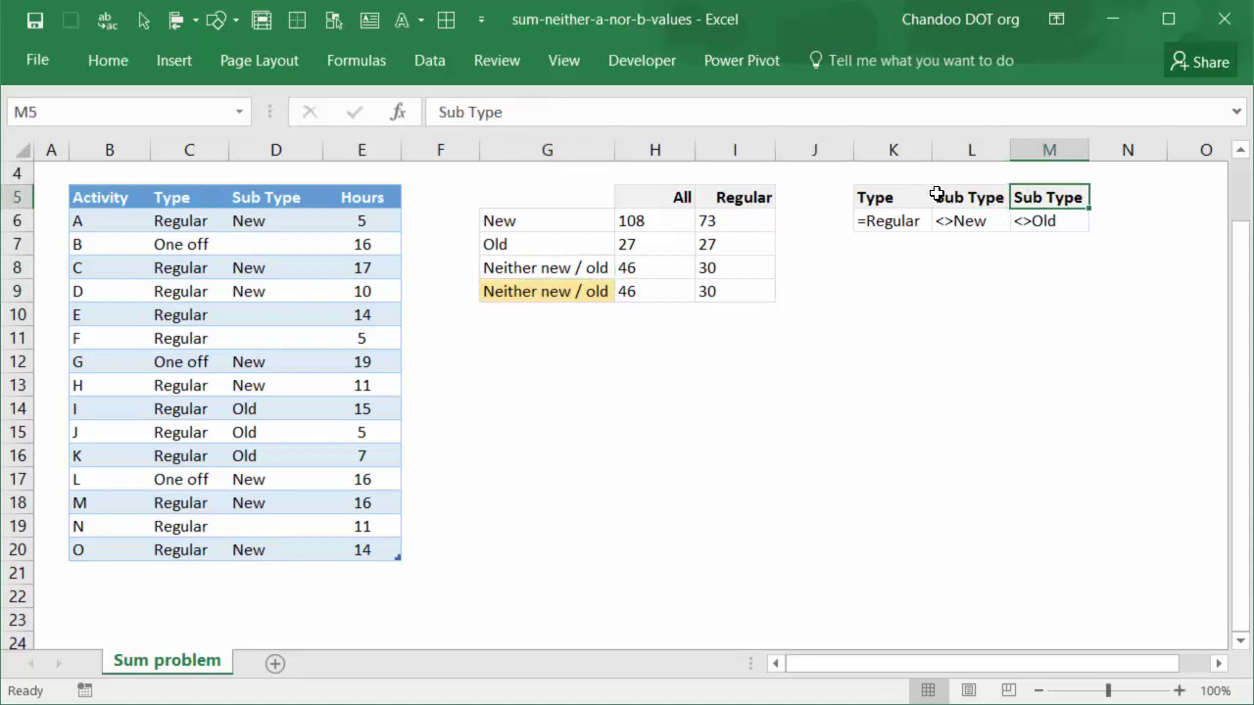
pyautogui.click(956, 221)
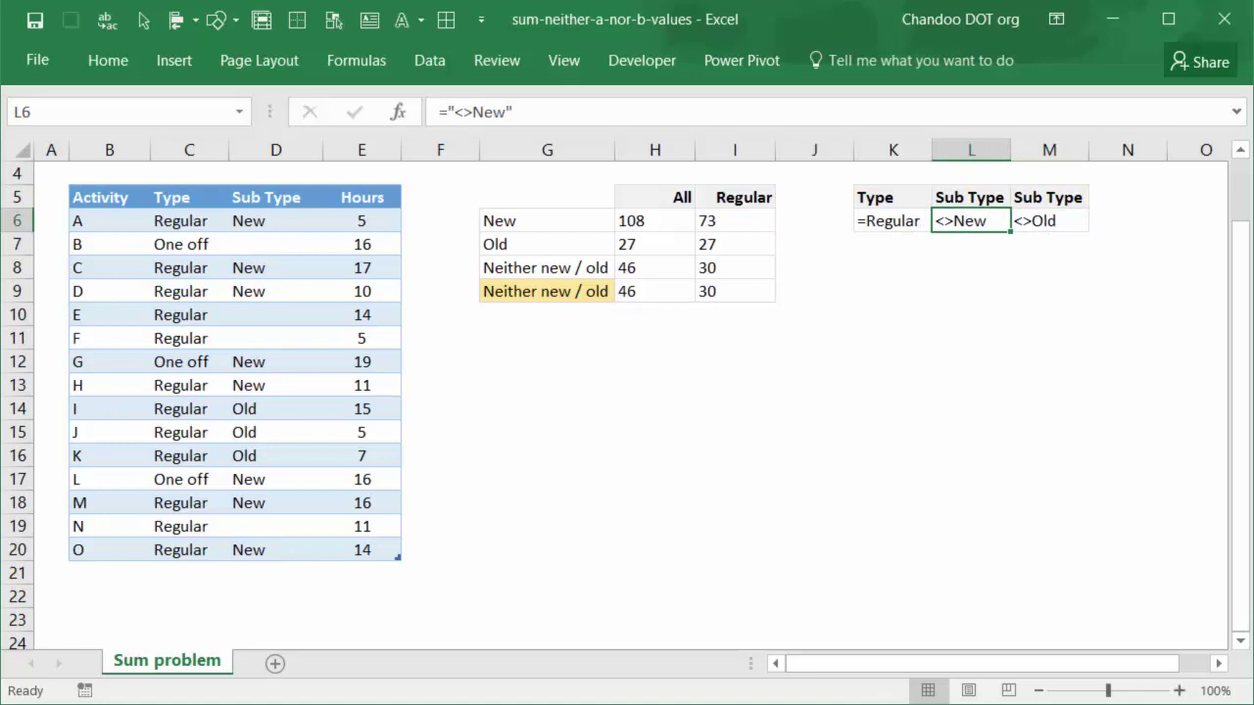
pyautogui.press('F2')
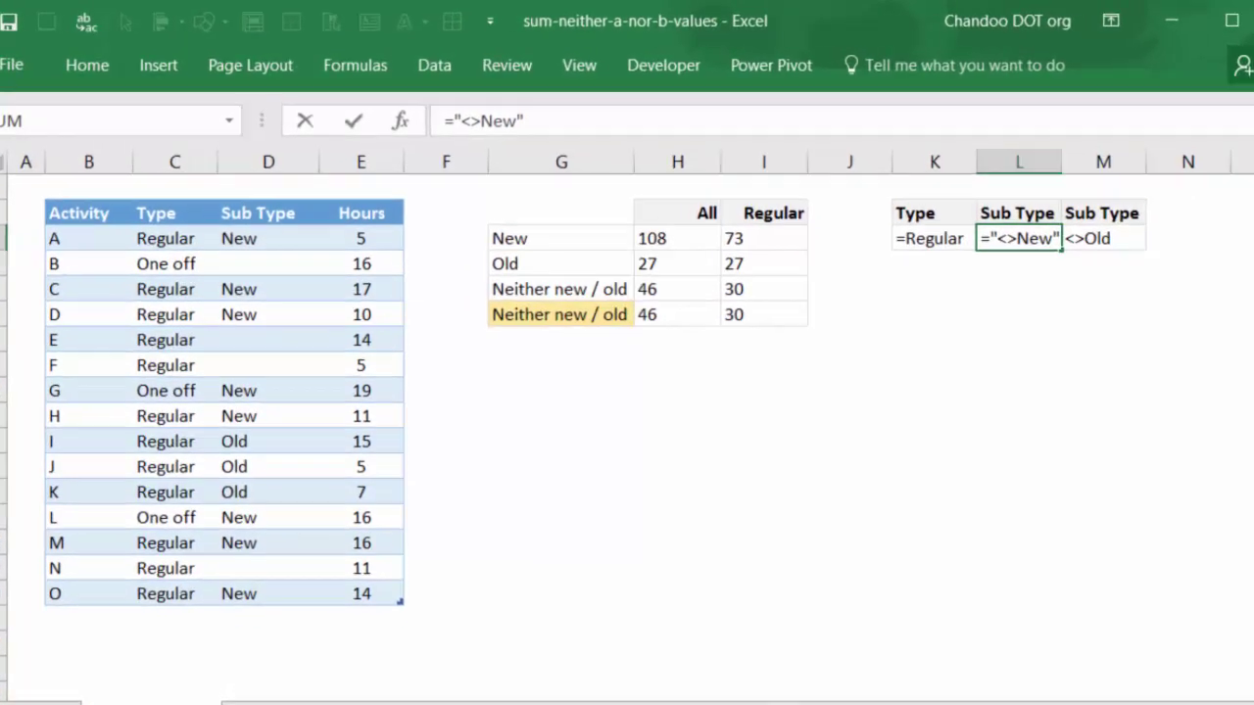
pyautogui.hotkey('ctrl', 'Return')
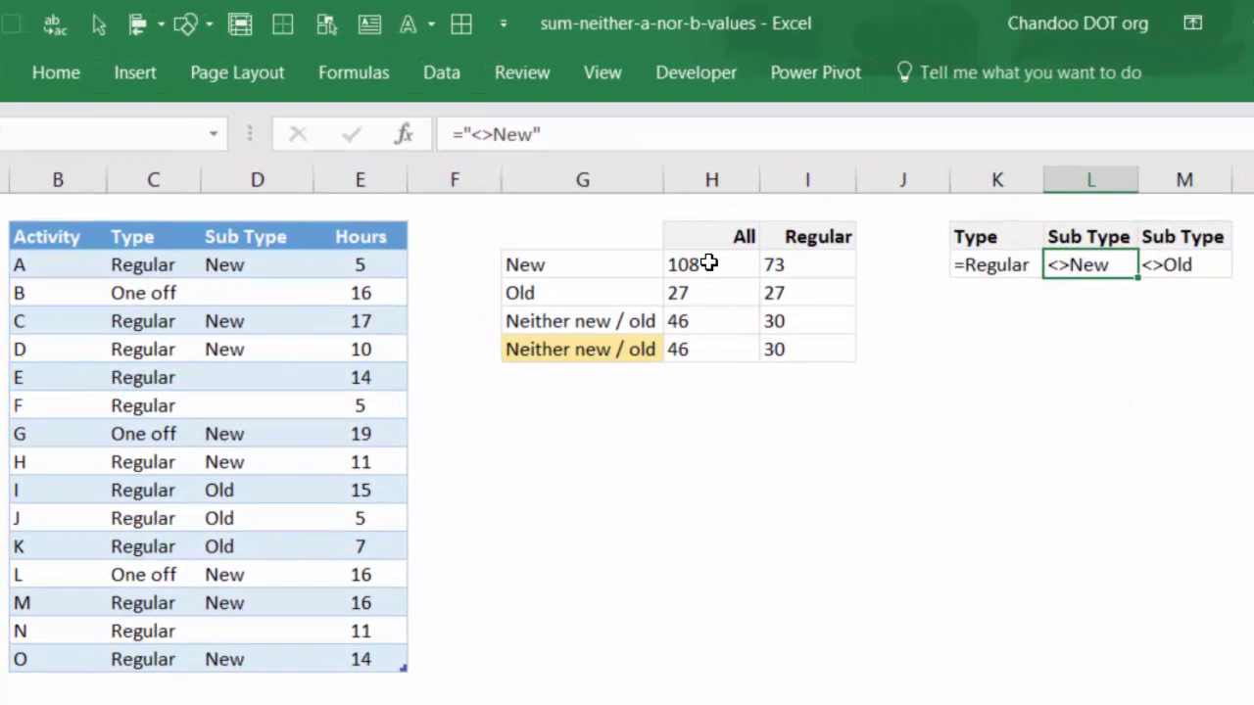
# Inspect the DSUM formula in H8 and the conditions range it uses for the Neither new / old total
pyautogui.click(713, 318)
pyautogui.press('F2')
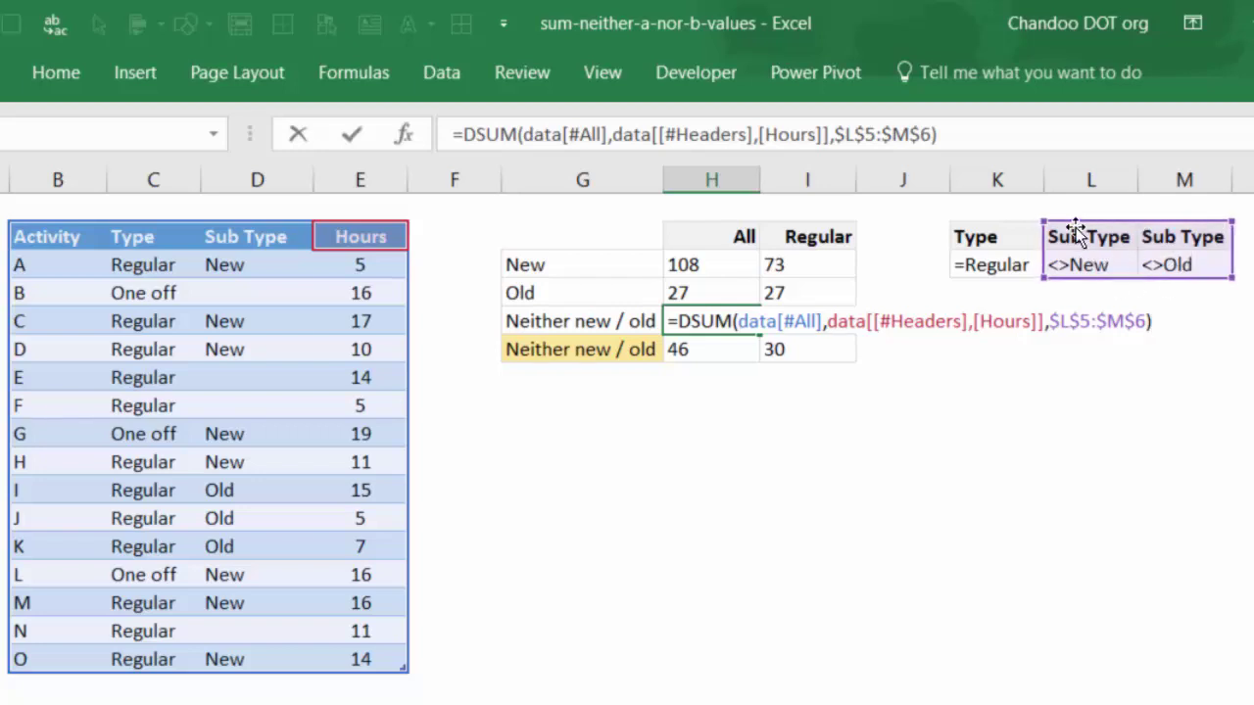
pyautogui.press('Return')
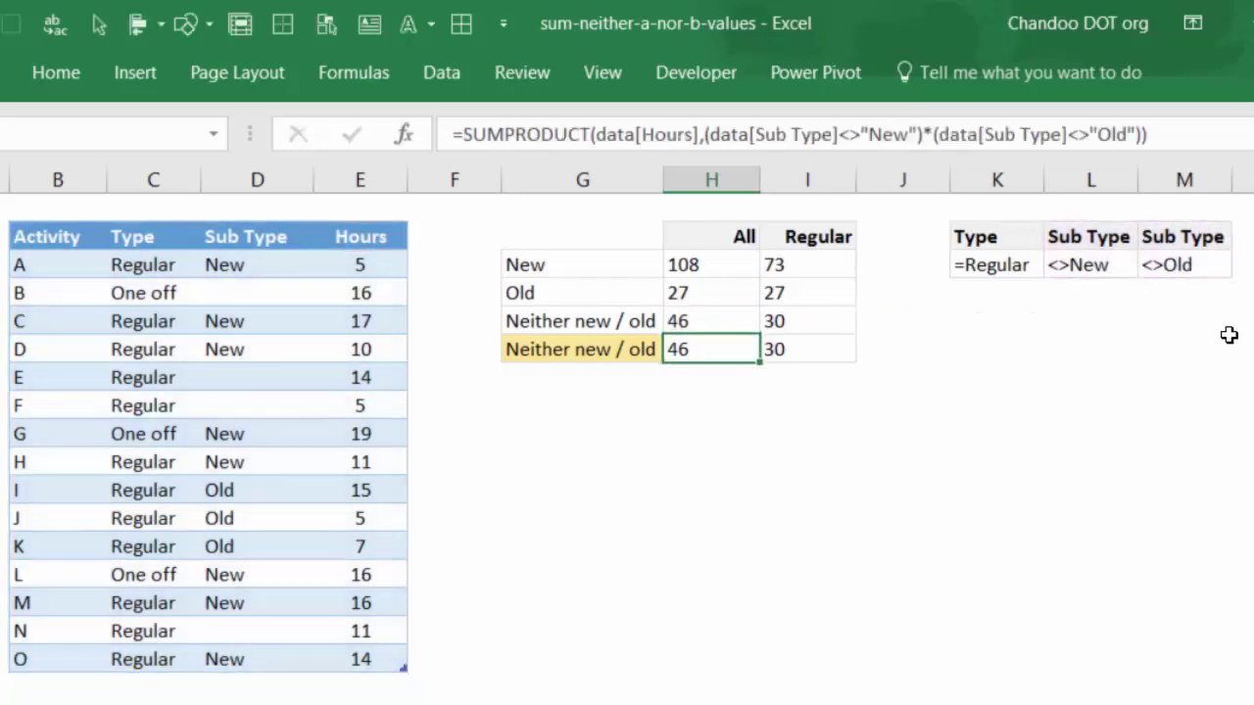
# Select the hours of activities B, E, F and N together to check their sum, then clear the selection
pyautogui.click(354, 292)
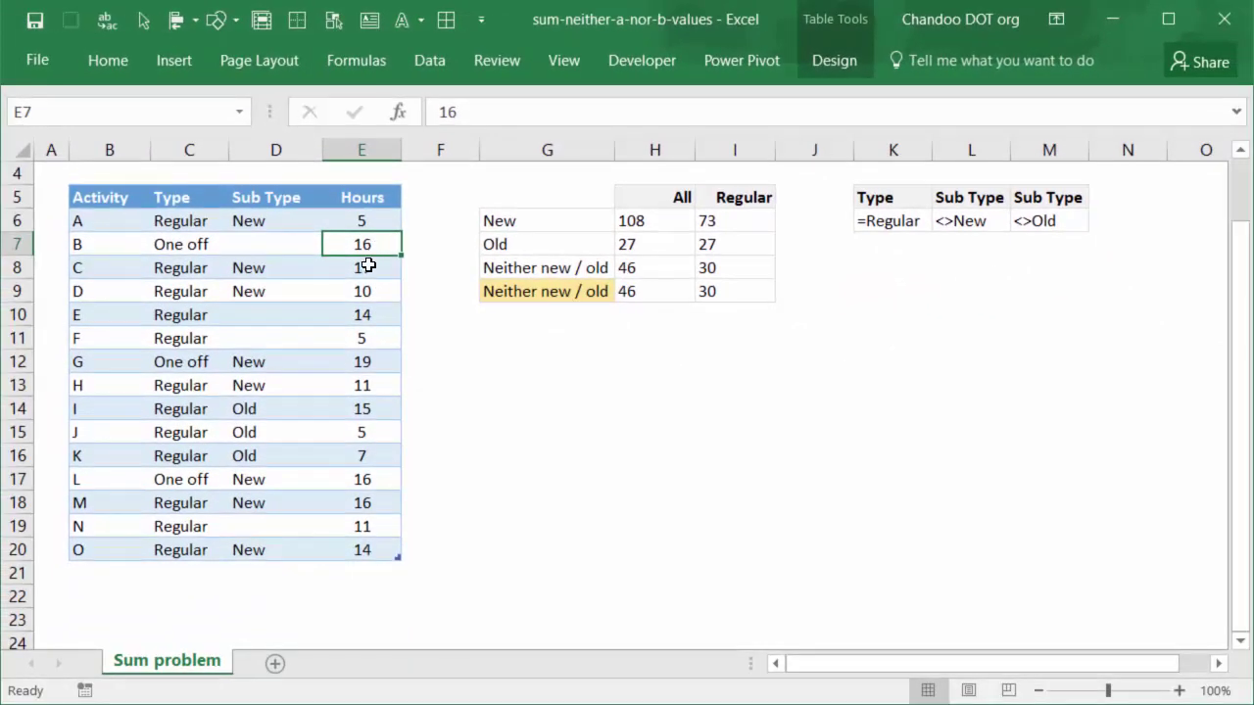
pyautogui.keyDown('ctrl'); pyautogui.click(381, 338); pyautogui.keyUp('ctrl')
pyautogui.keyDown('ctrl'); pyautogui.click(379, 316); pyautogui.keyUp('ctrl')
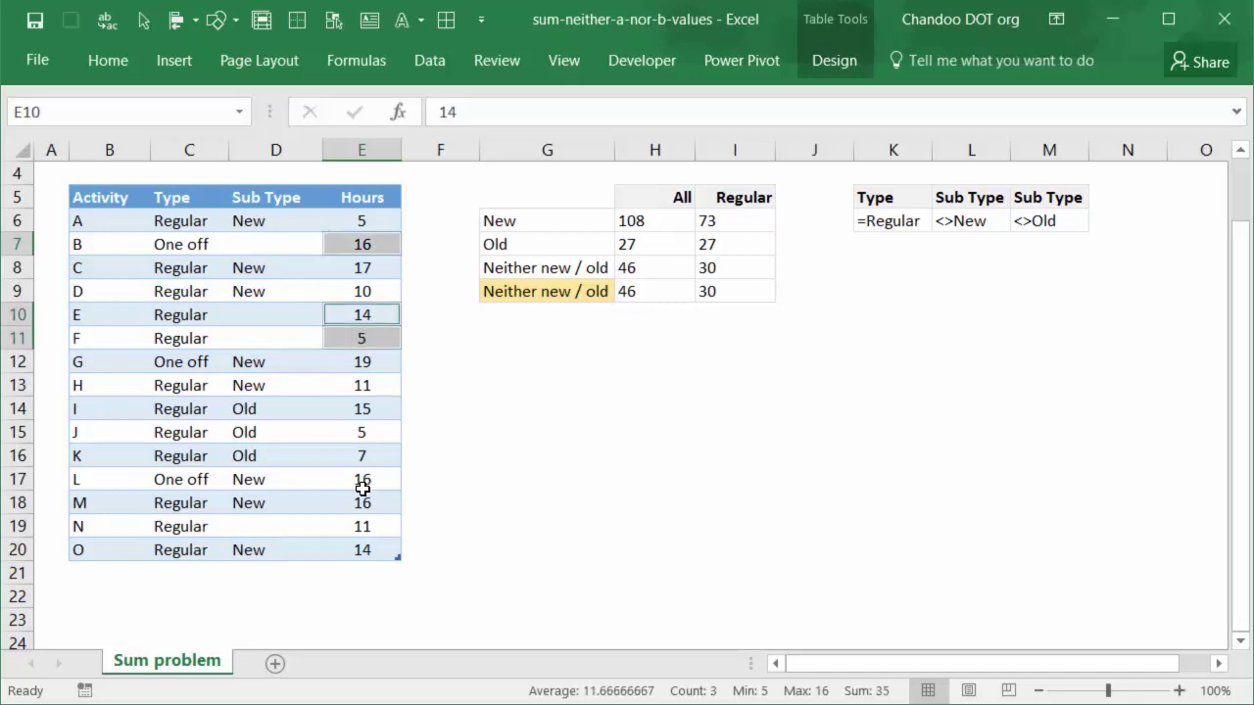
pyautogui.keyDown('ctrl'); pyautogui.click(363, 529); pyautogui.keyUp('ctrl')
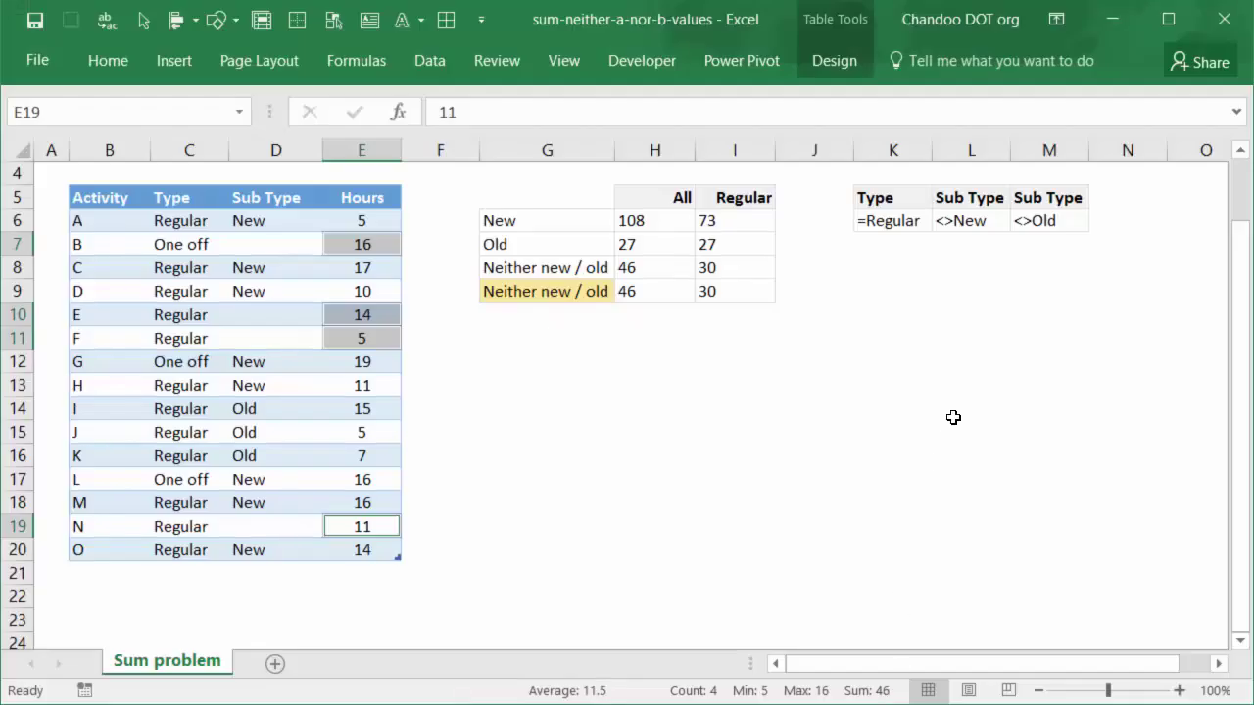
pyautogui.click(945, 357)
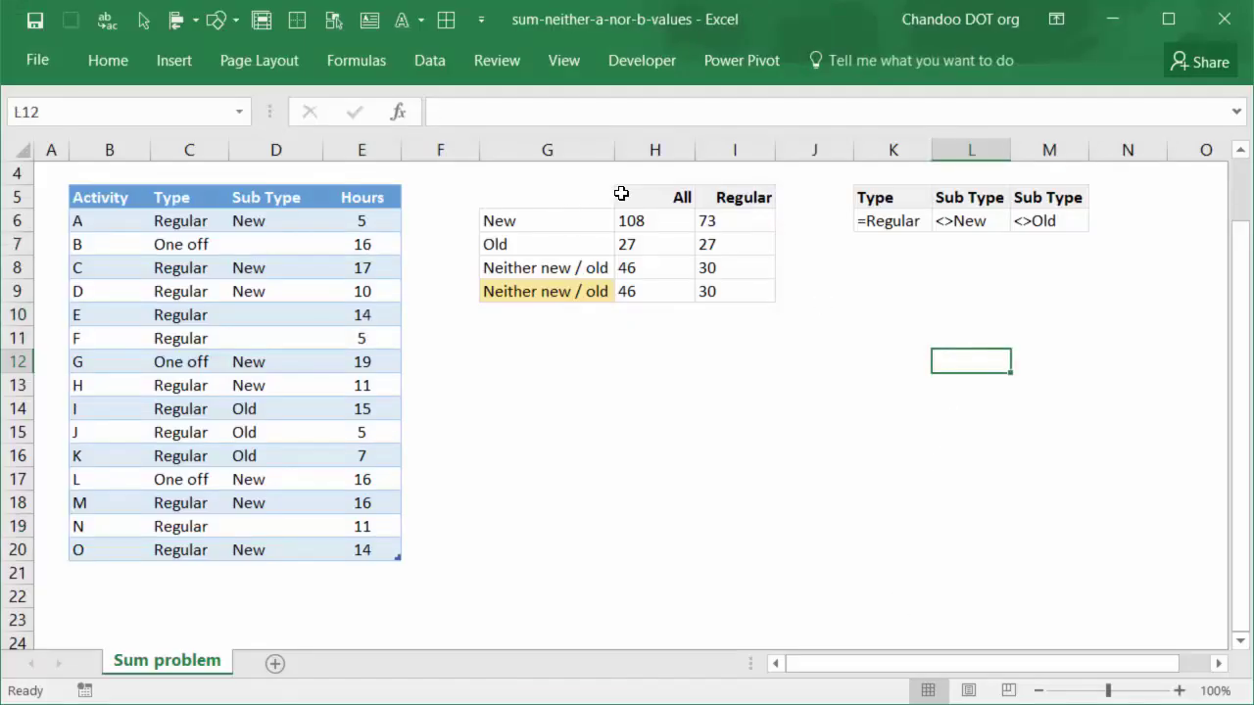
# Review the summary's All column and the data table's Type column, ending on activity A's type
pyautogui.moveTo(638, 192); pyautogui.dragTo(650, 292)
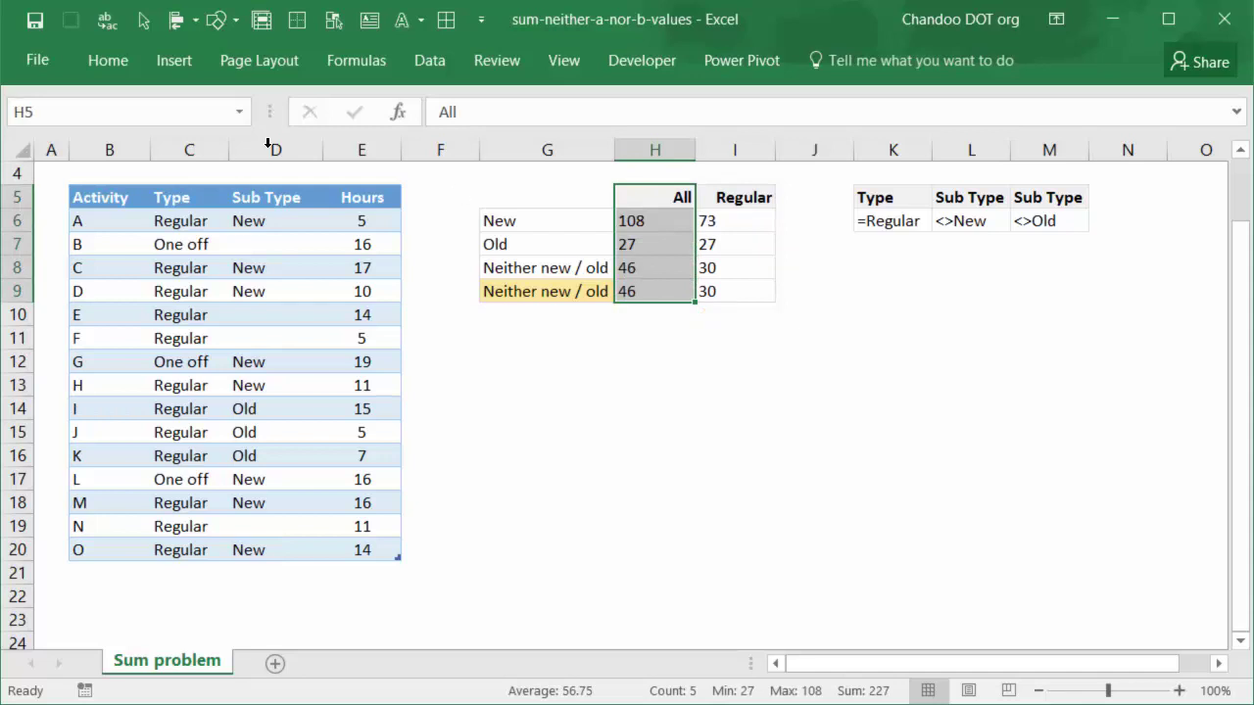
pyautogui.click(179, 149)
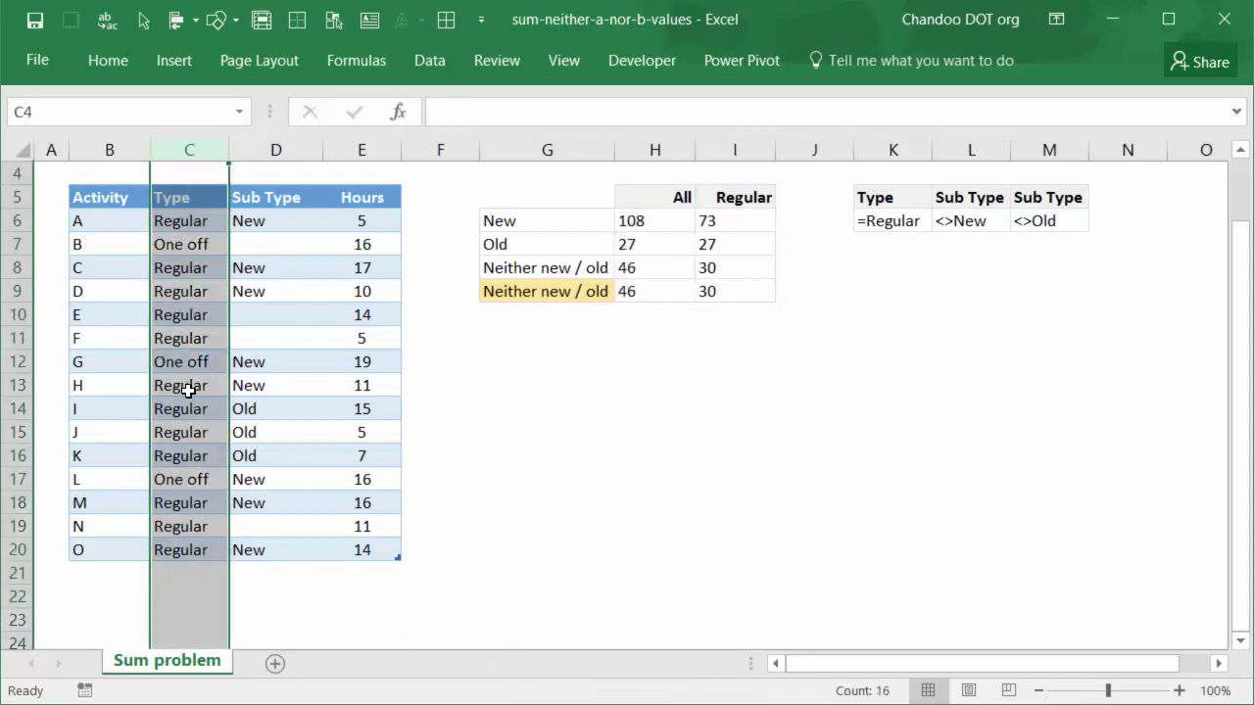
pyautogui.click(349, 478)
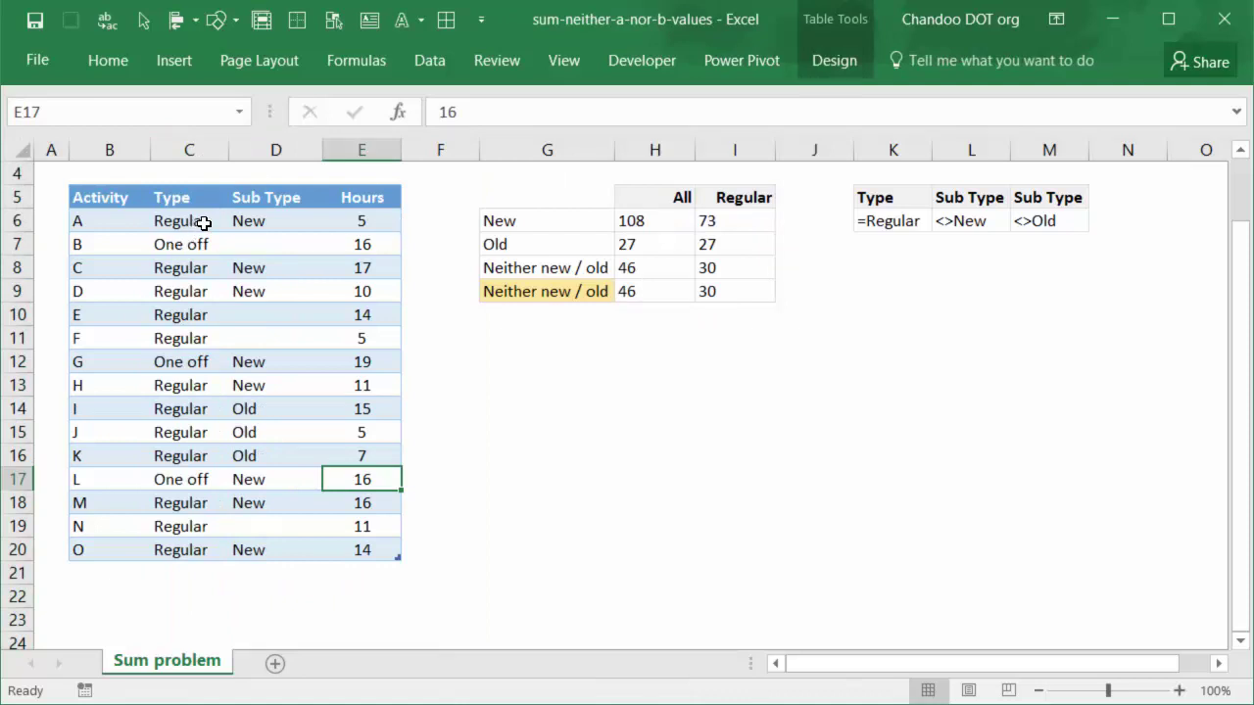
pyautogui.click(202, 240)
pyautogui.click(211, 225)
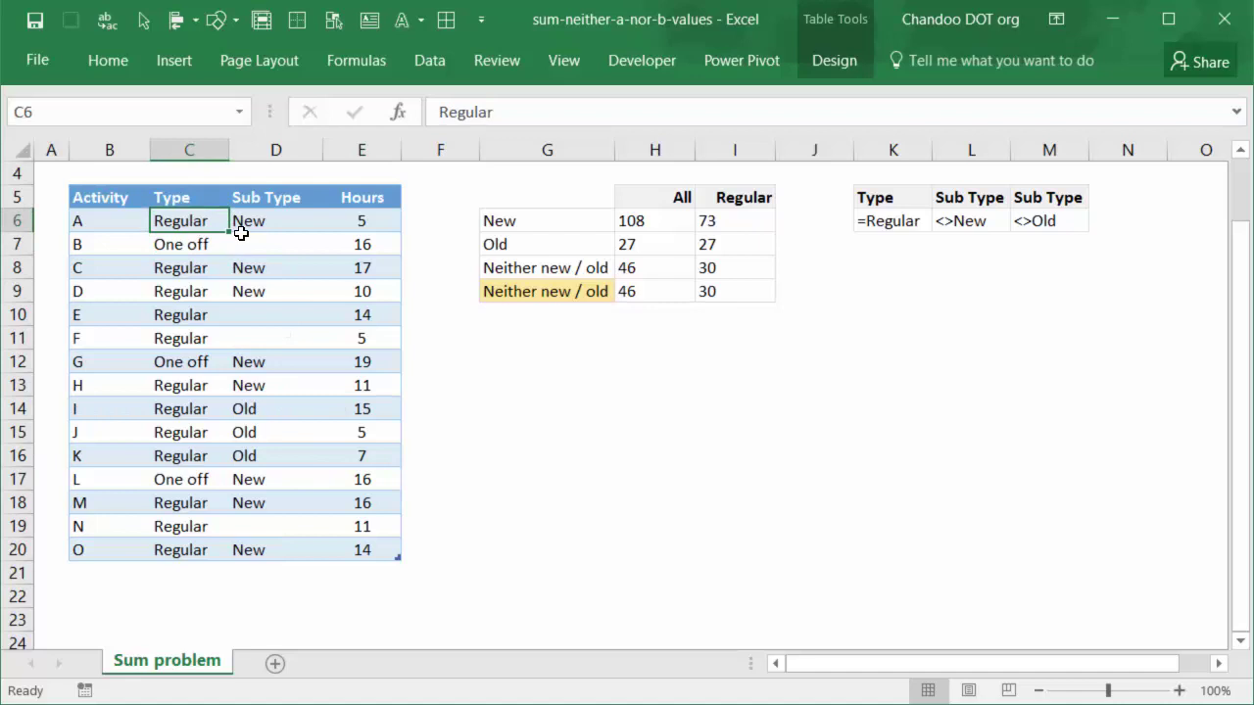
# Inspect the SUMIFS formulas in I6 and I7 that total the Regular hours for New and Old
pyautogui.press('Right')
pyautogui.press('Right')
pyautogui.press('Right')
pyautogui.press('Right')
pyautogui.press('Right')
pyautogui.press('Right')
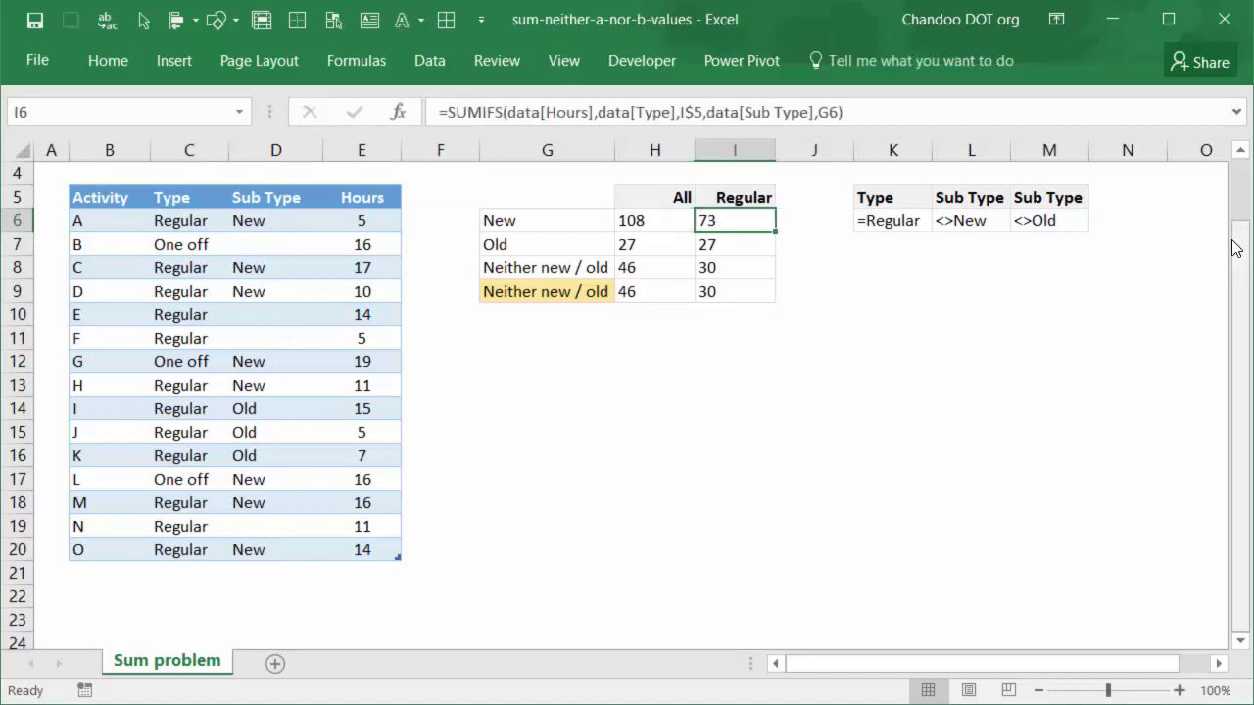
pyautogui.press('F2')
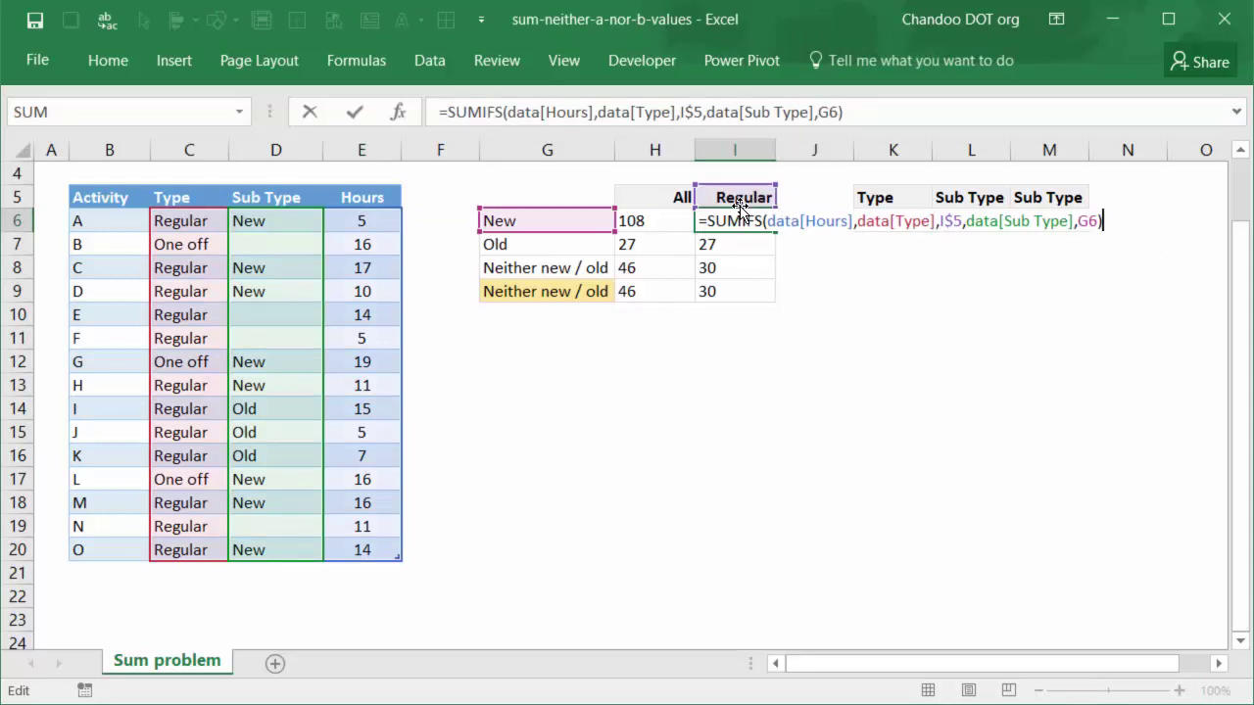
pyautogui.press('Return')
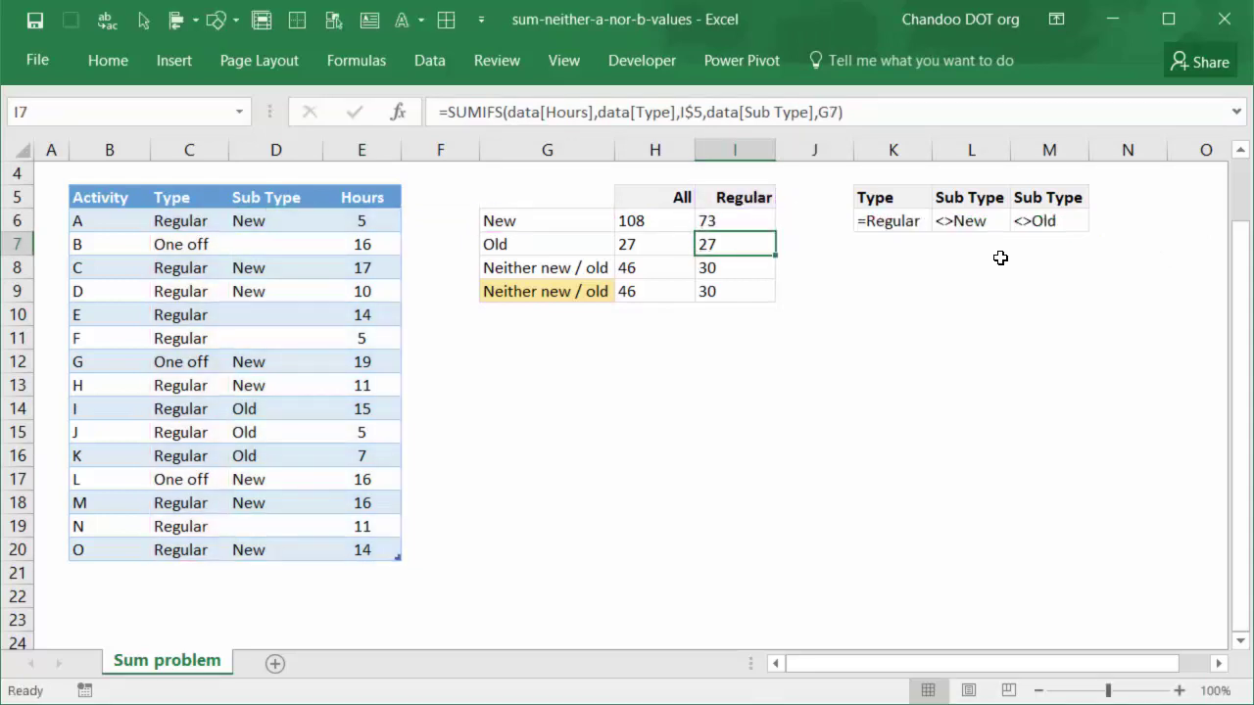
pyautogui.press('F2')
pyautogui.hotkey('ctrl', 'Return')
# Inspect the DSUM formula in I8 for the Regular Neither new / old total
pyautogui.click(752, 266)
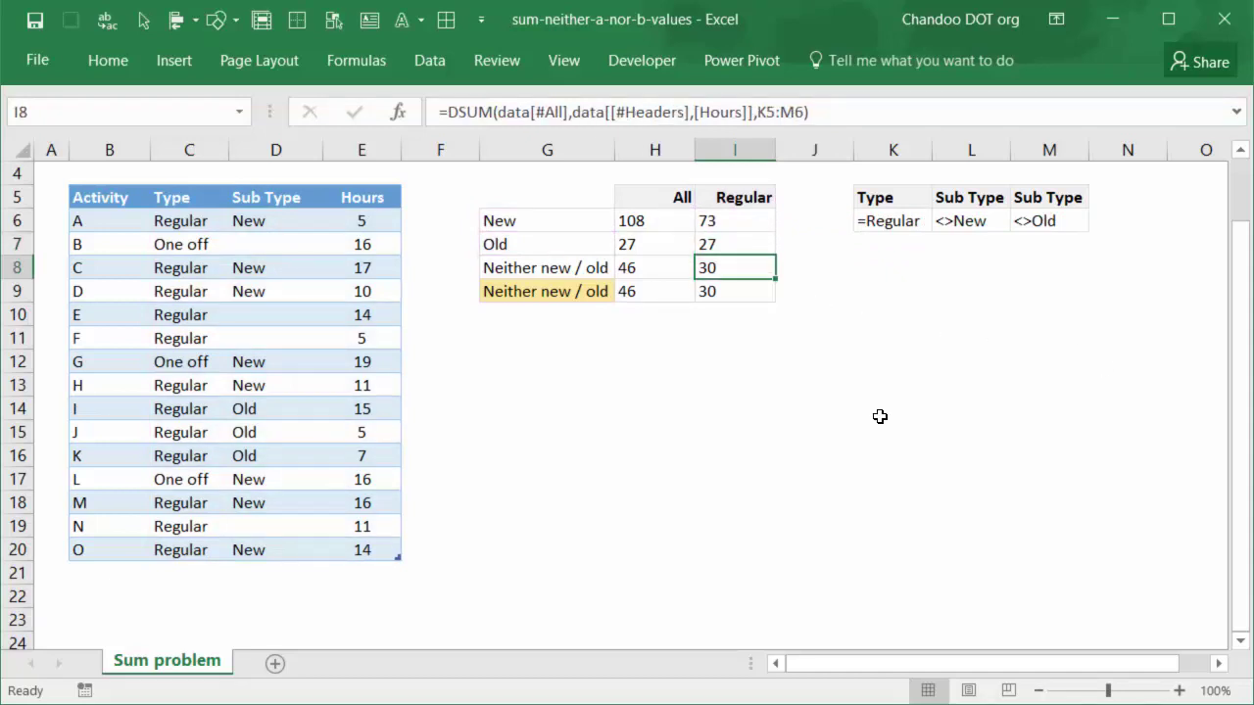
pyautogui.press('F2')
pyautogui.press('Escape')
# Examine the Type condition in K5:K6, inspecting how the formula in K6 is written
pyautogui.moveTo(885, 200); pyautogui.dragTo(885, 220)
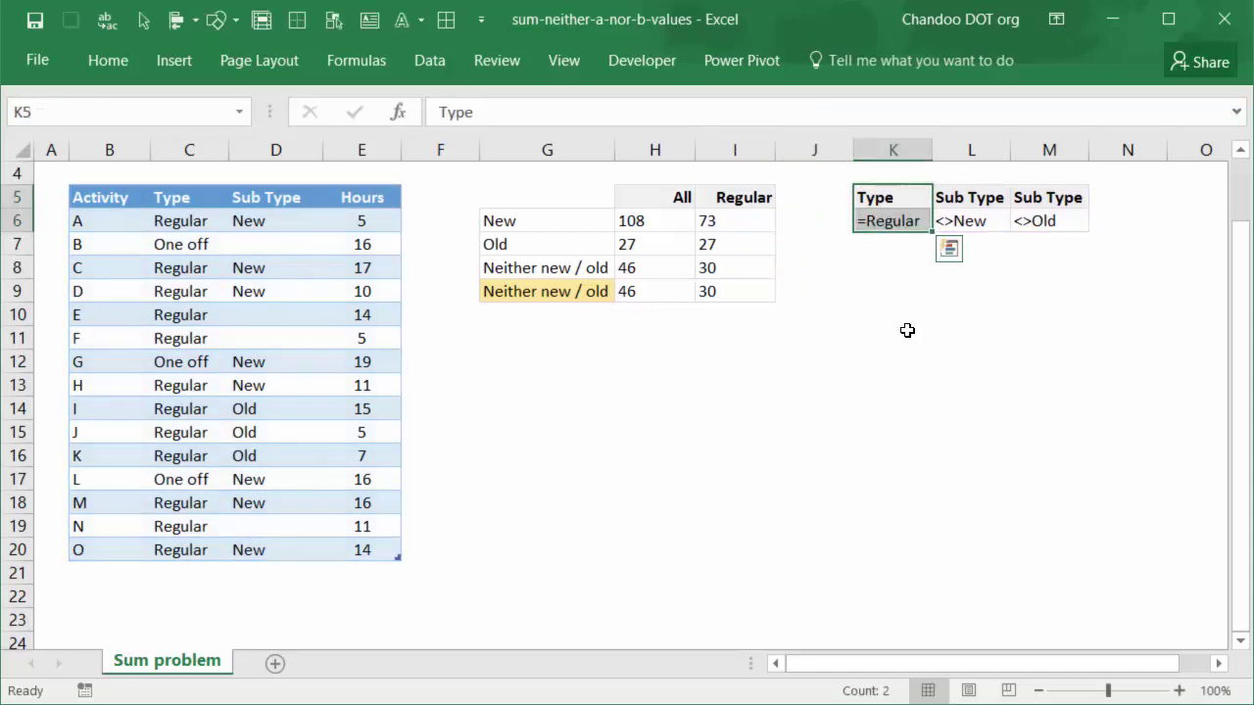
pyautogui.click(899, 291)
pyautogui.click(901, 226)
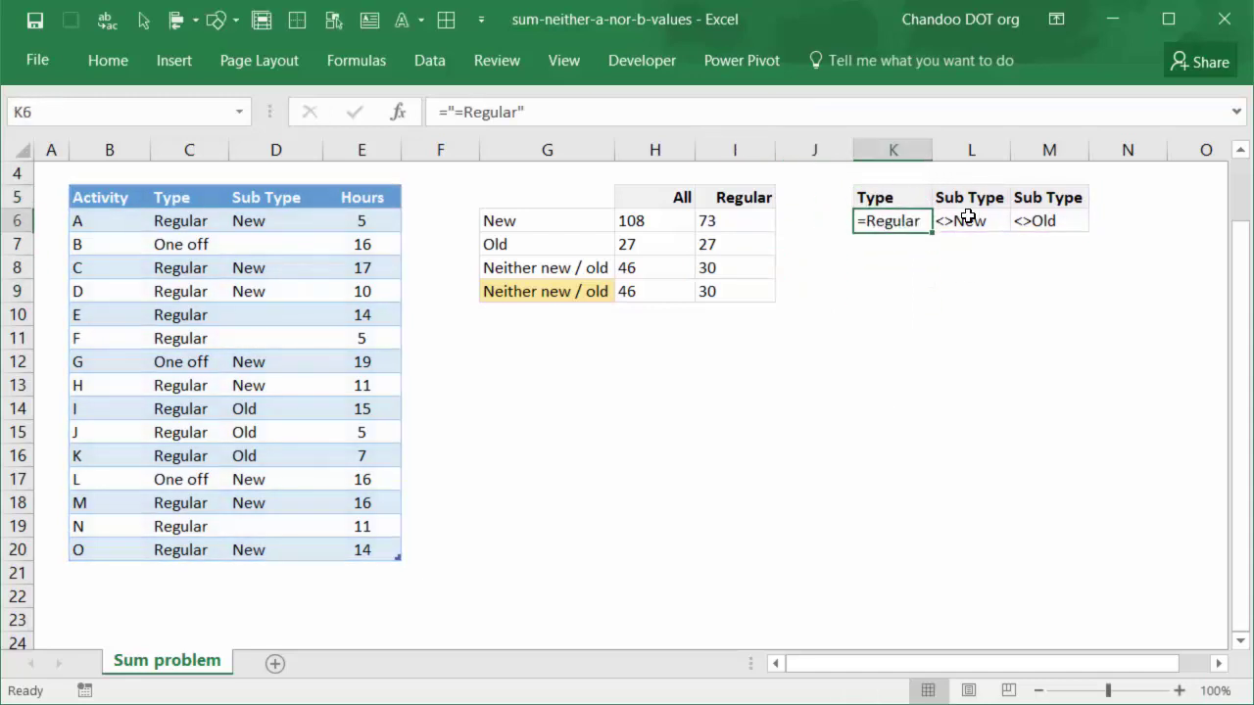
pyautogui.press('F2')
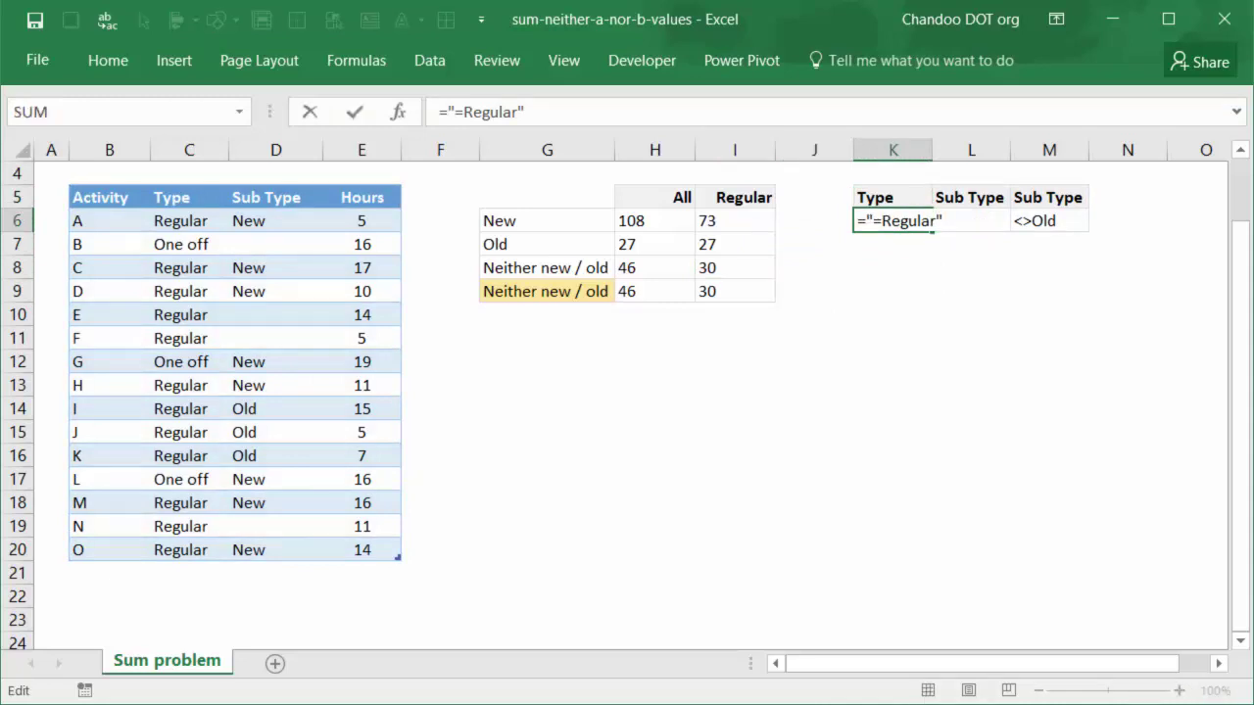
pyautogui.press('Escape')
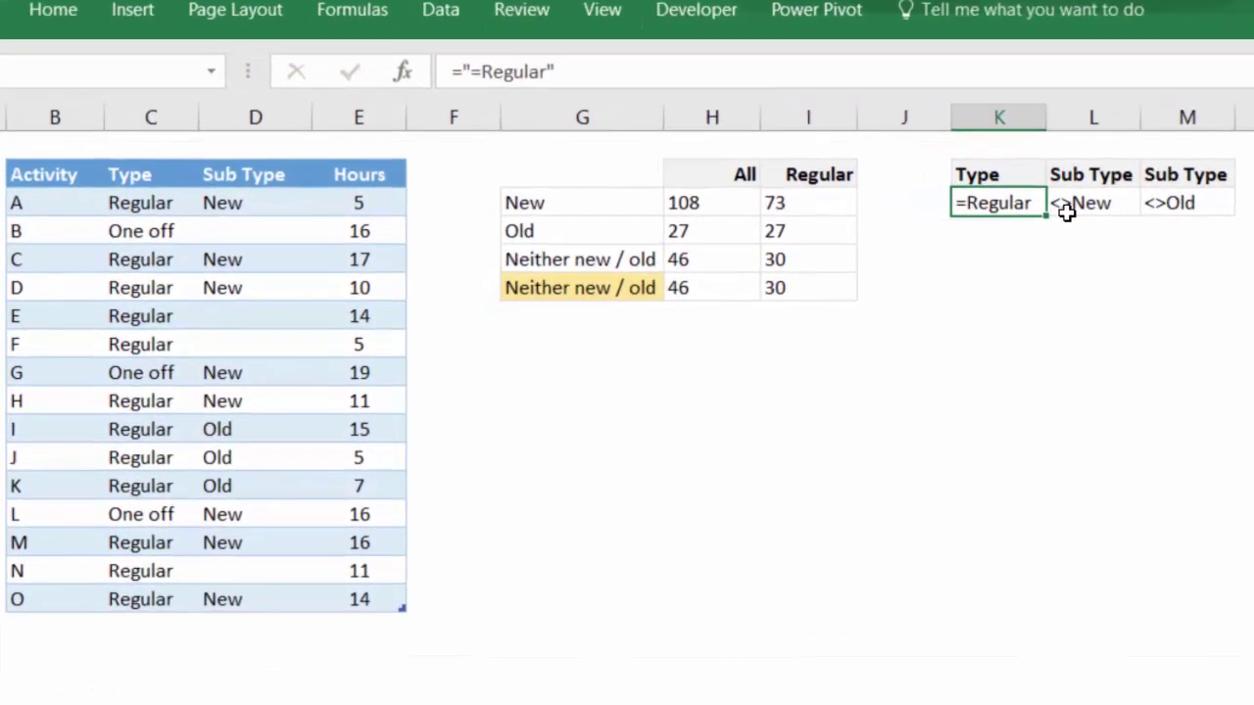
pyautogui.press('F2')
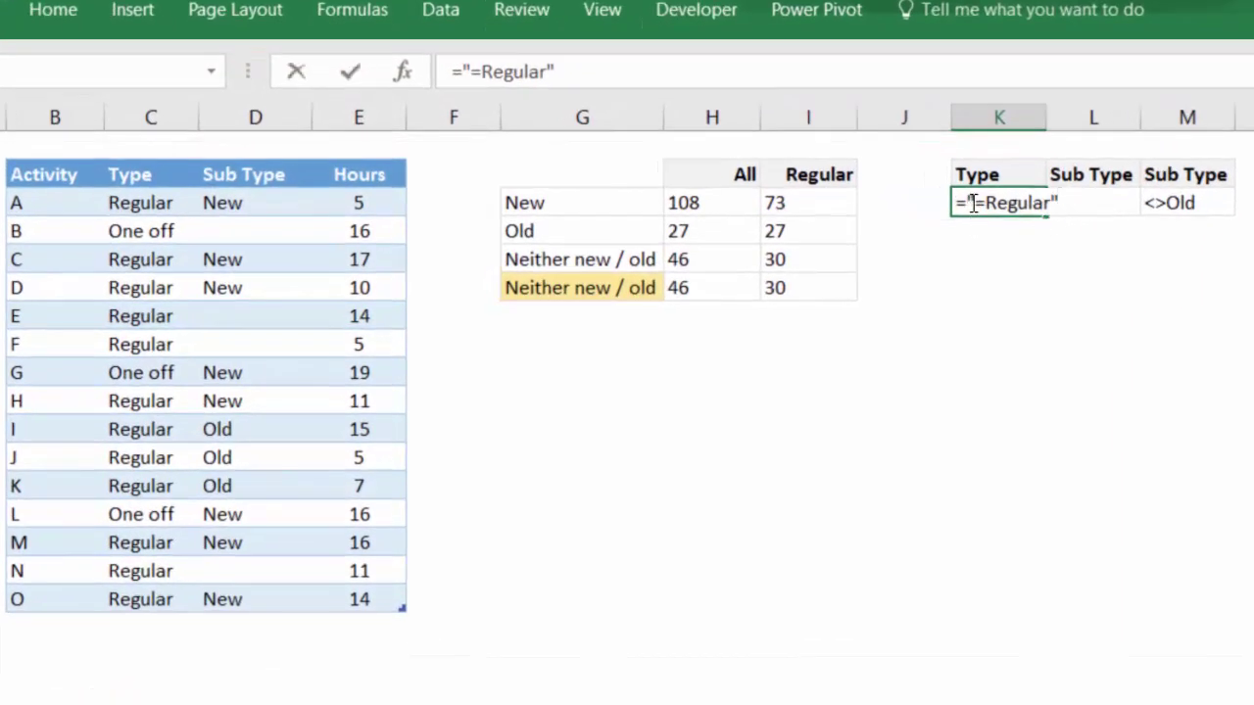
pyautogui.press('Escape')
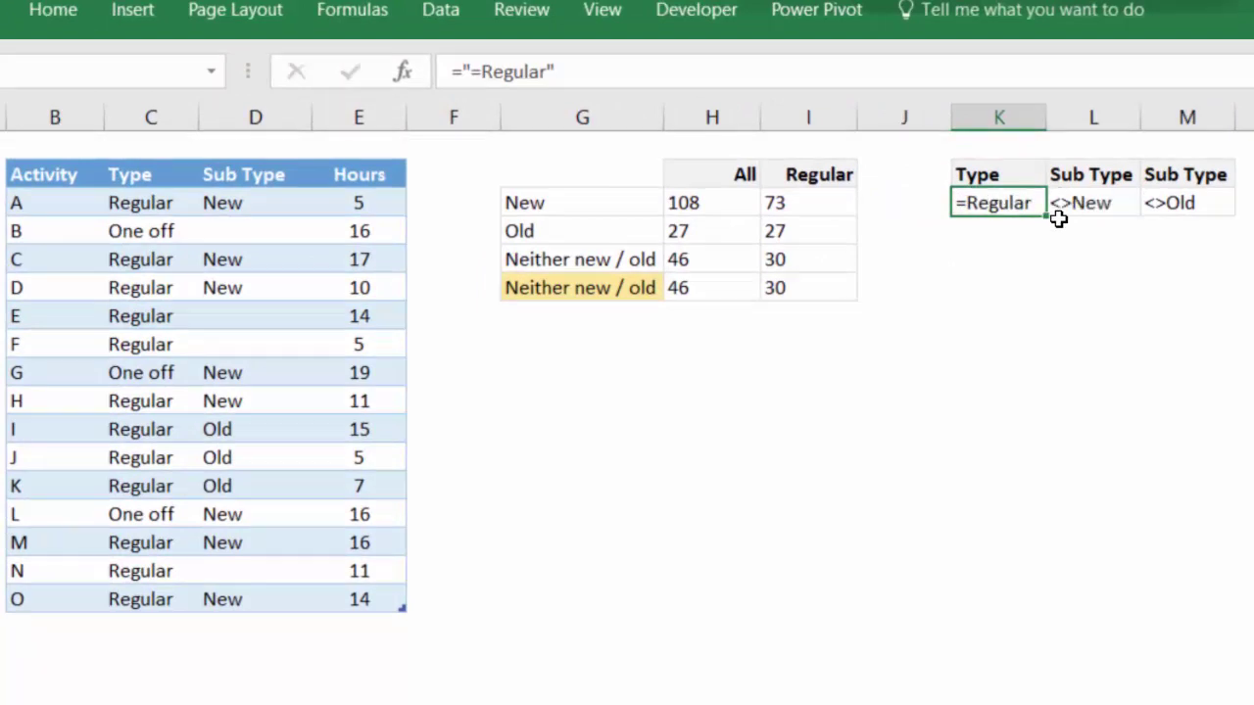
# Review how the DSUM formula in I8 references the data table, the Hours header and the conditions in K5:M6
pyautogui.click(806, 254)
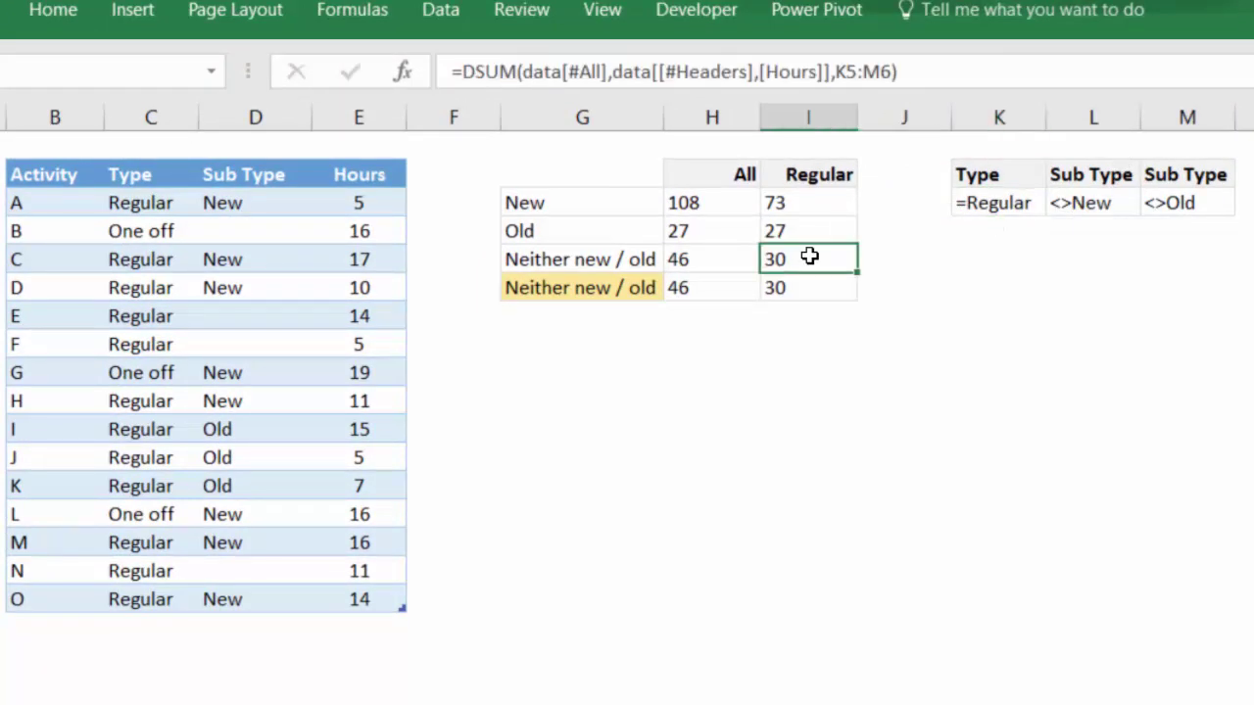
pyautogui.doubleClick(809, 257)
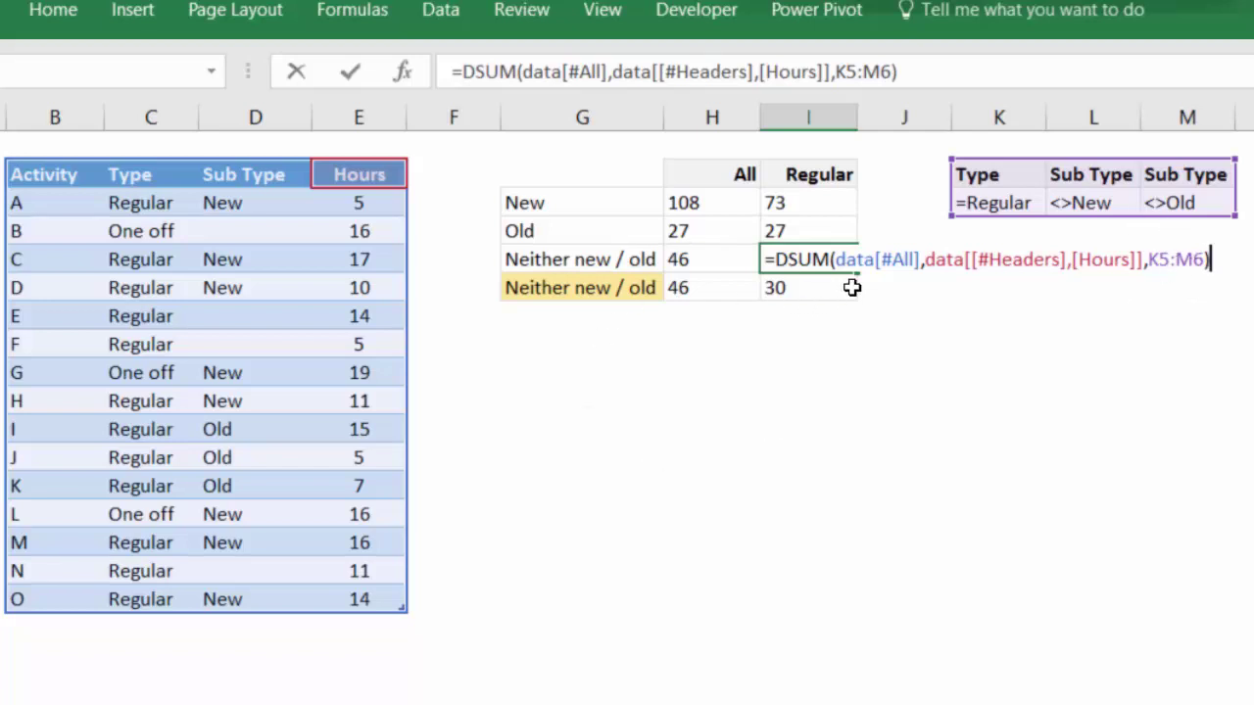
pyautogui.hotkey('ctrl', 'Return')
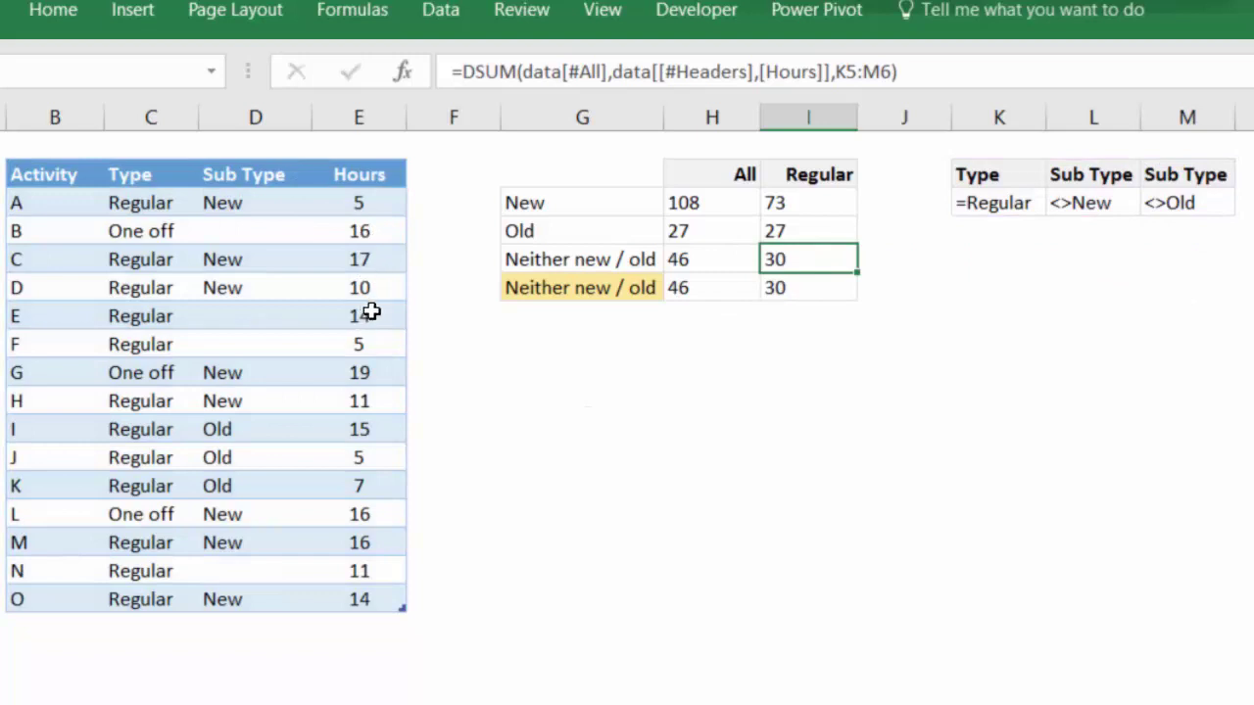
# Select the hours of activities E, F and N together to check them, then clear the selection
pyautogui.moveTo(371, 312); pyautogui.dragTo(364, 340)
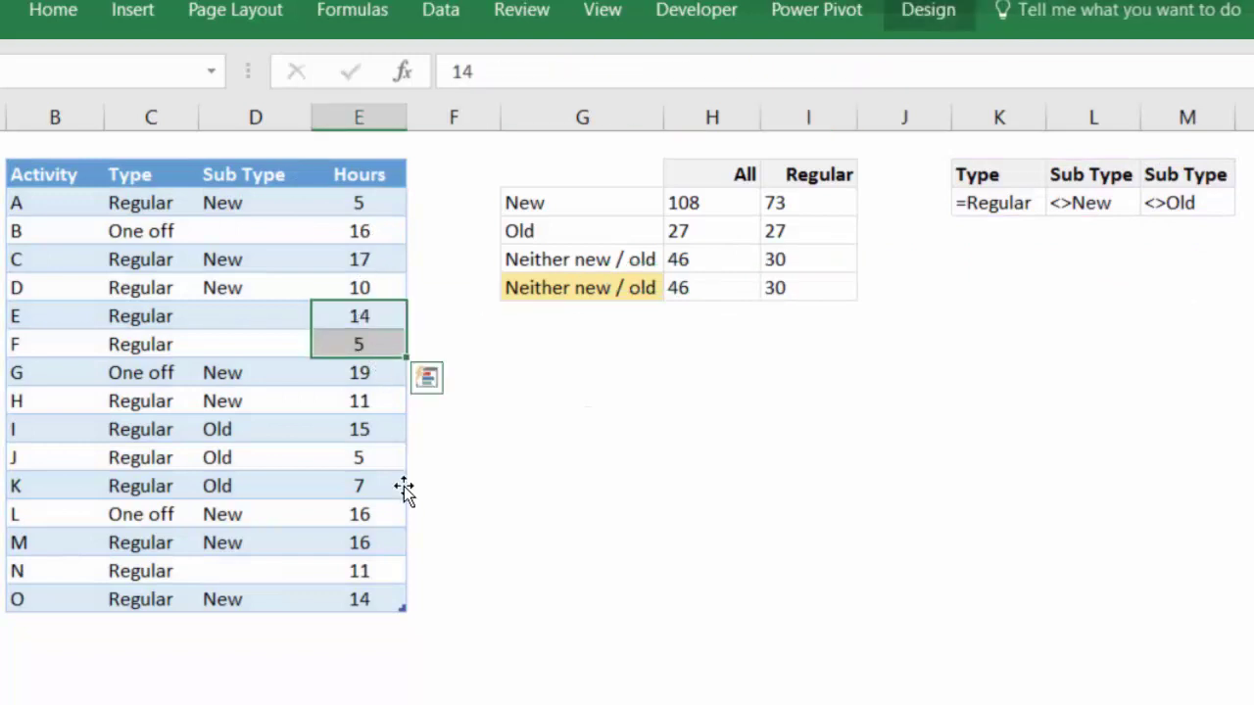
pyautogui.keyDown('ctrl'); pyautogui.click(375, 568); pyautogui.keyUp('ctrl')
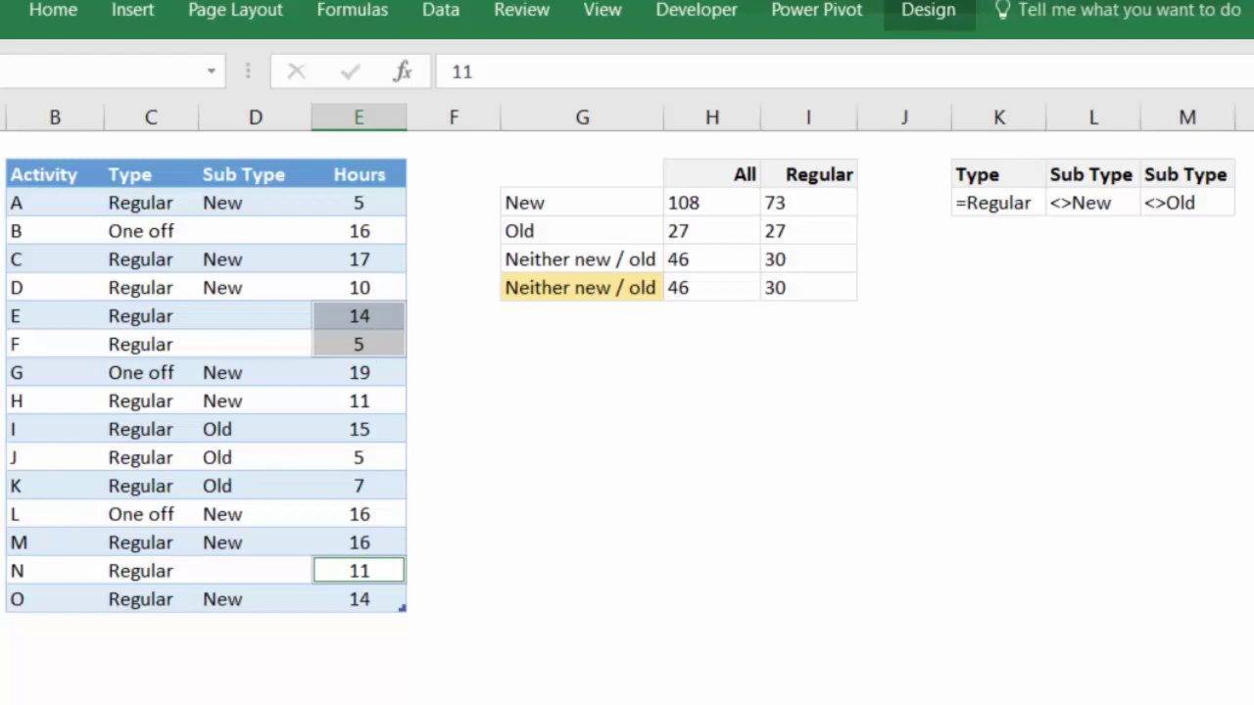
pyautogui.click(848, 336)
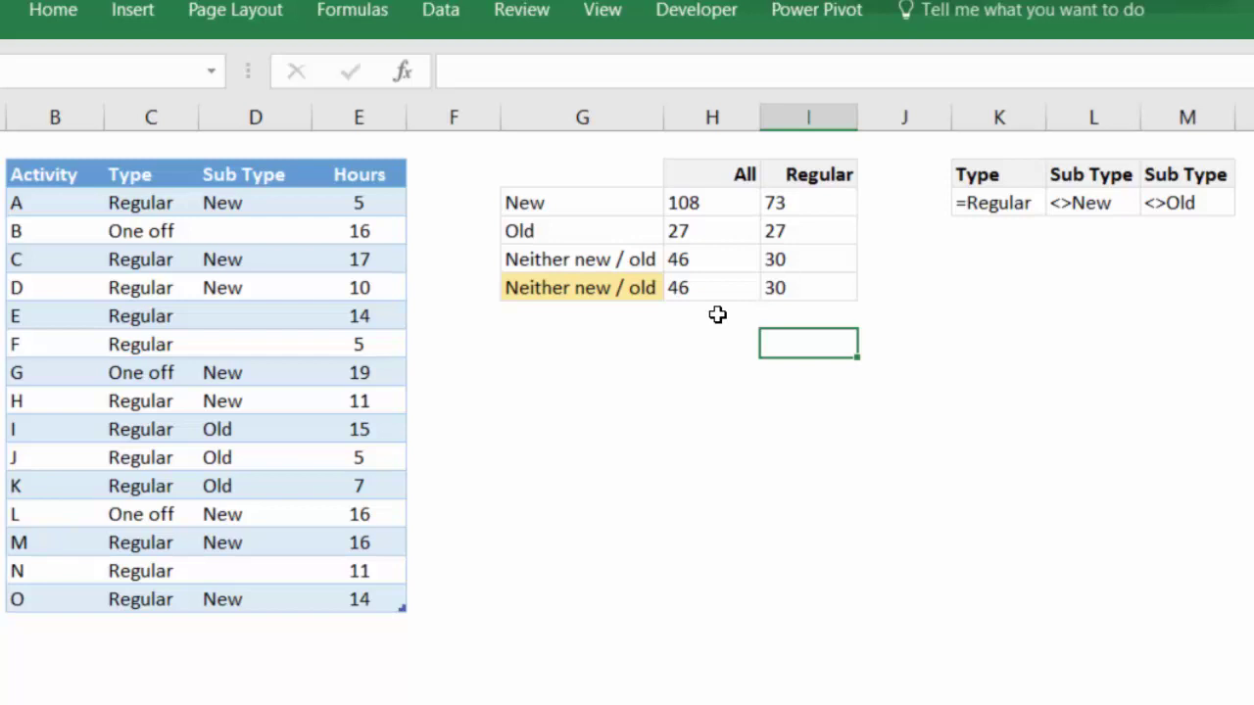
# Review the conditions range K5:M6 and inspect the SUMPRODUCT formula in H9, highlighting the multiplication sign between its two conditions
pyautogui.moveTo(1025, 172); pyautogui.dragTo(1215, 204)
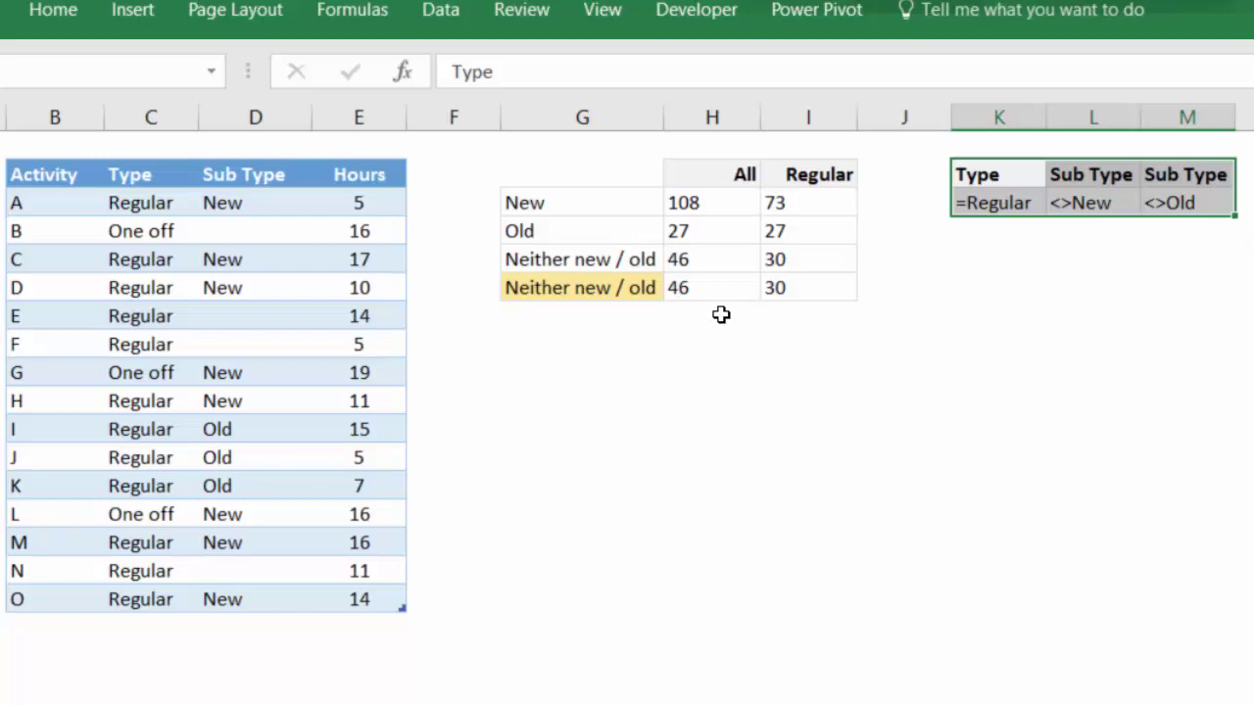
pyautogui.click(663, 292)
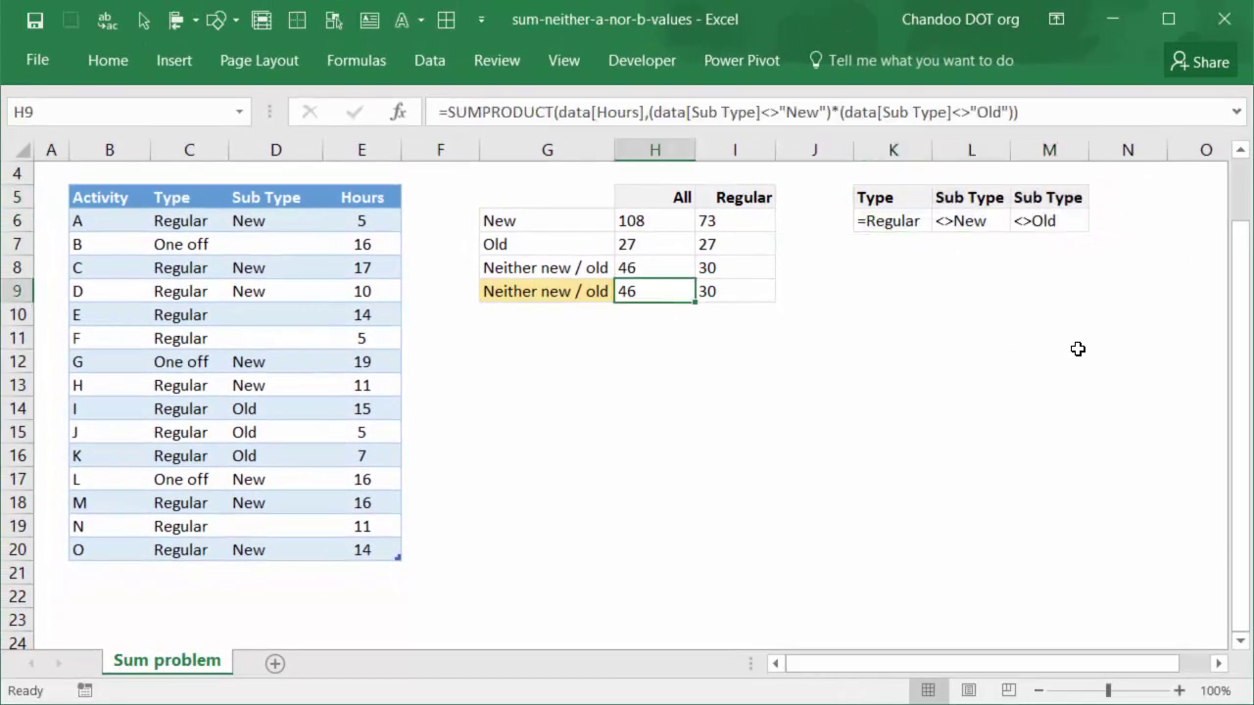
pyautogui.press('F2')
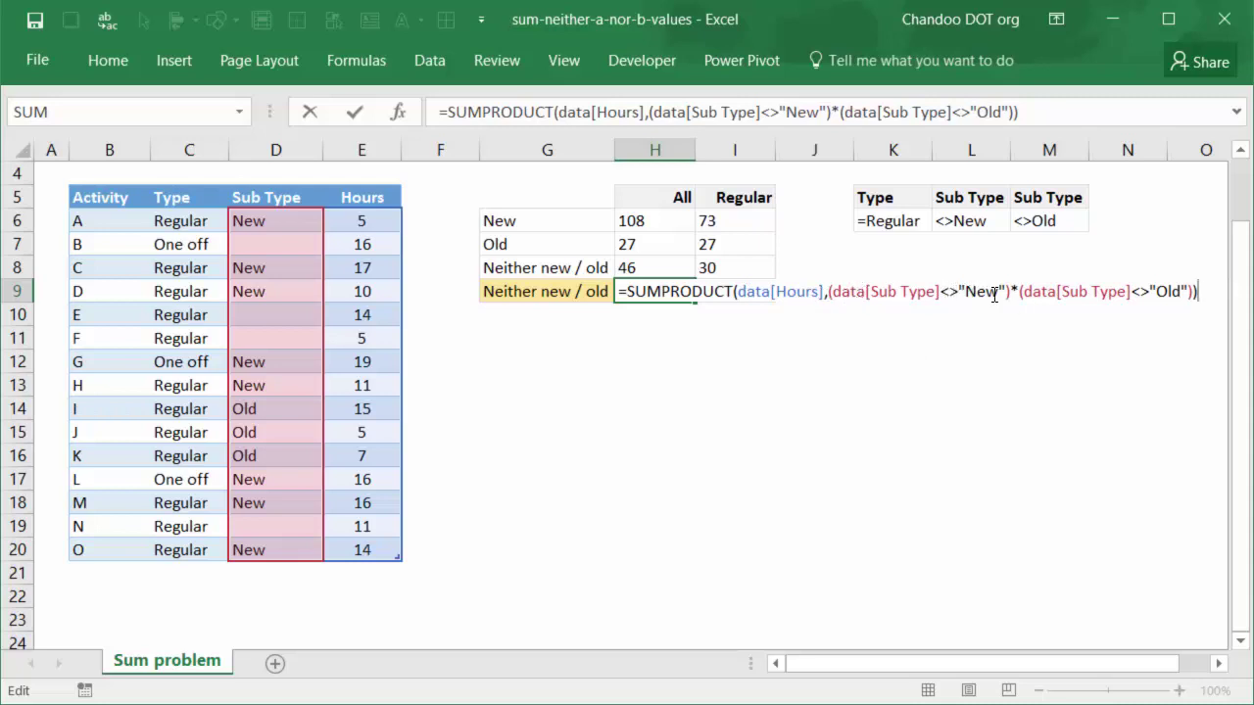
pyautogui.moveTo(1011, 291); pyautogui.dragTo(1021, 292)
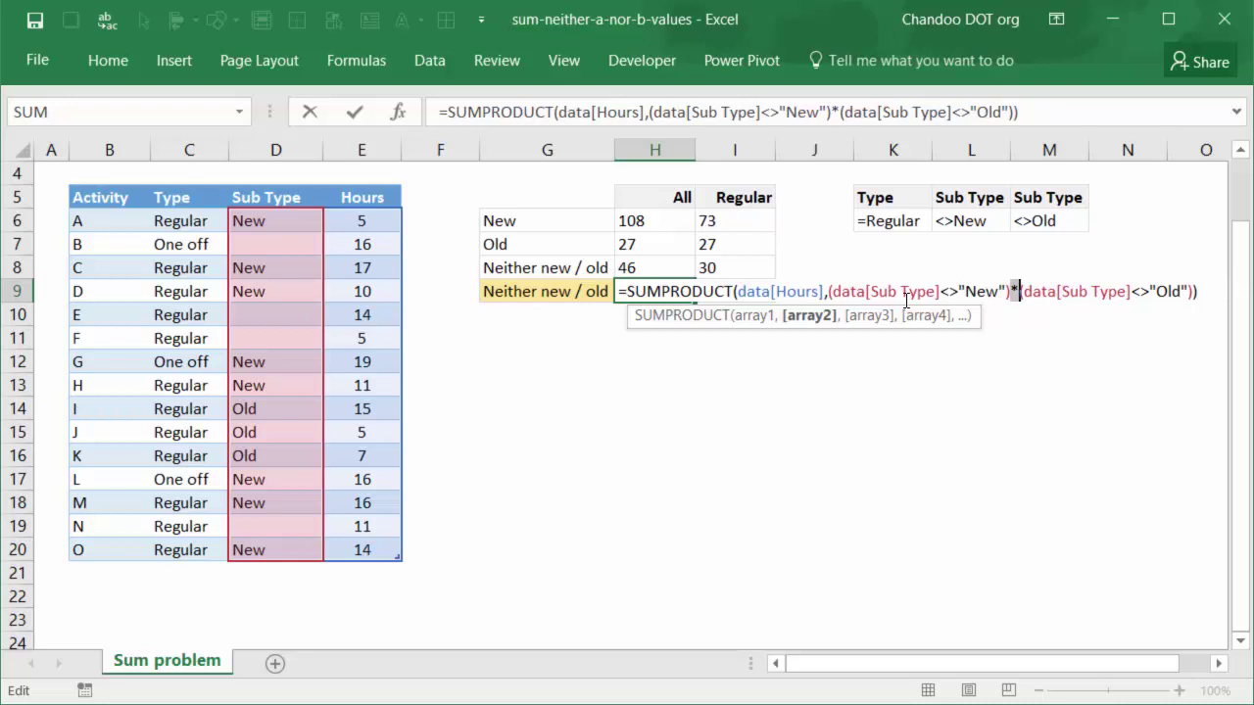
# Evaluate the not-New and not-Old Sub Type conditions separately inside the H9 SUMPRODUCT formula to view their arrays
pyautogui.moveTo(828, 291); pyautogui.dragTo(1028, 300)
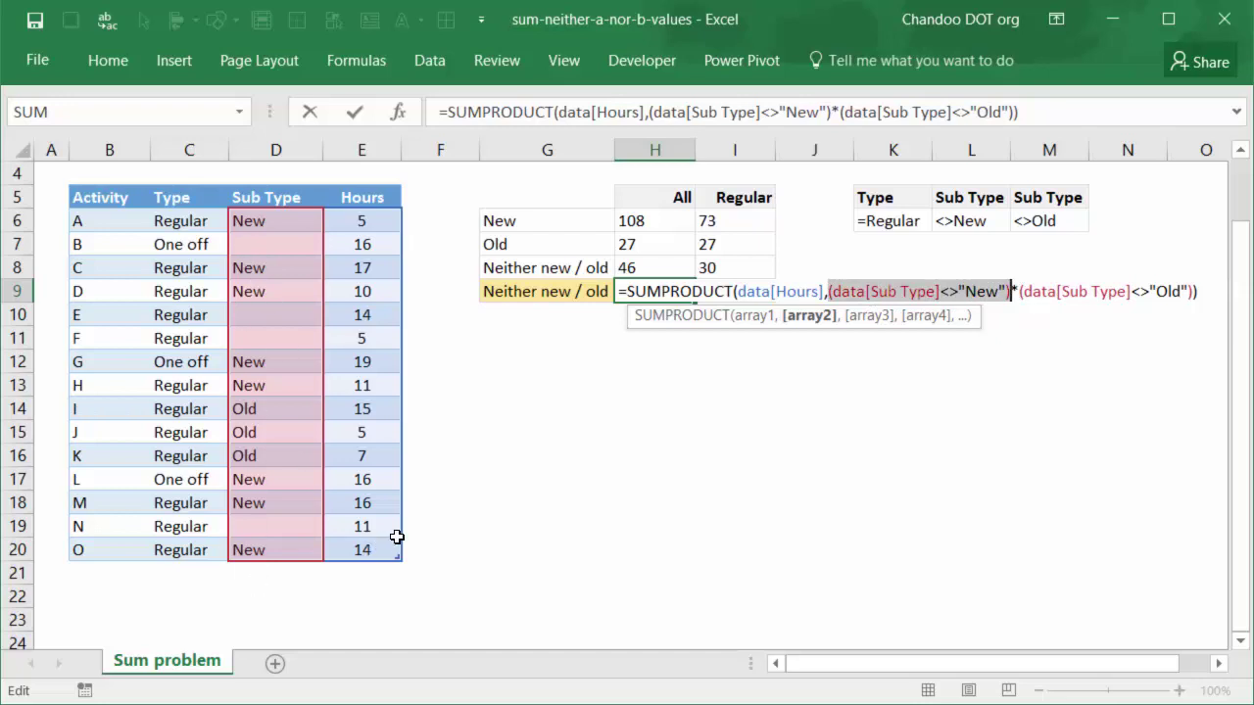
pyautogui.press('F9')
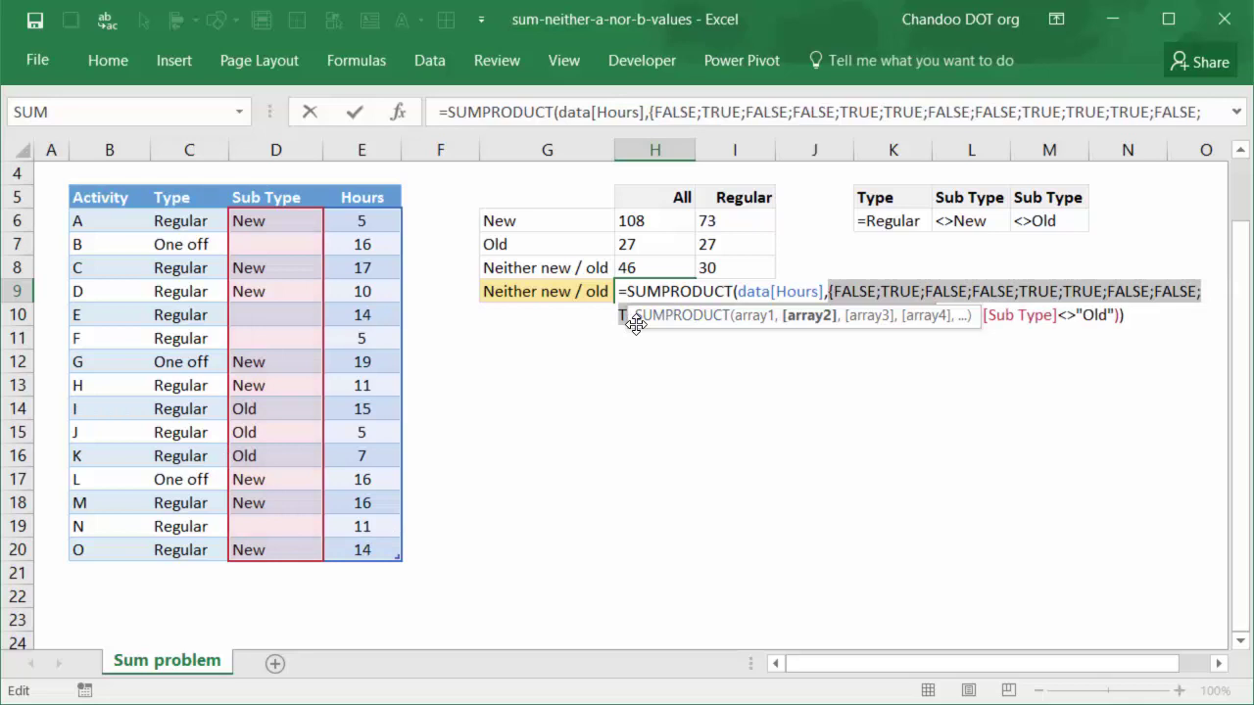
pyautogui.moveTo(635, 325); pyautogui.dragTo(615, 434)
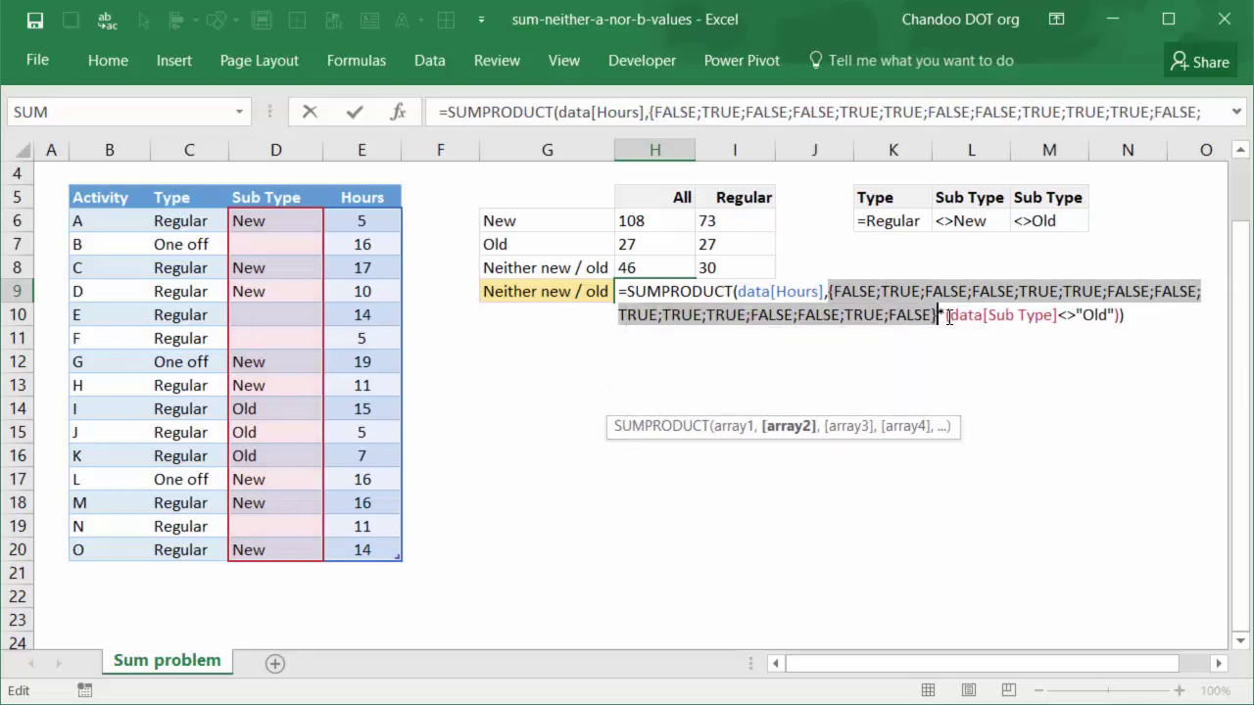
pyautogui.moveTo(948, 314); pyautogui.dragTo(1119, 314)
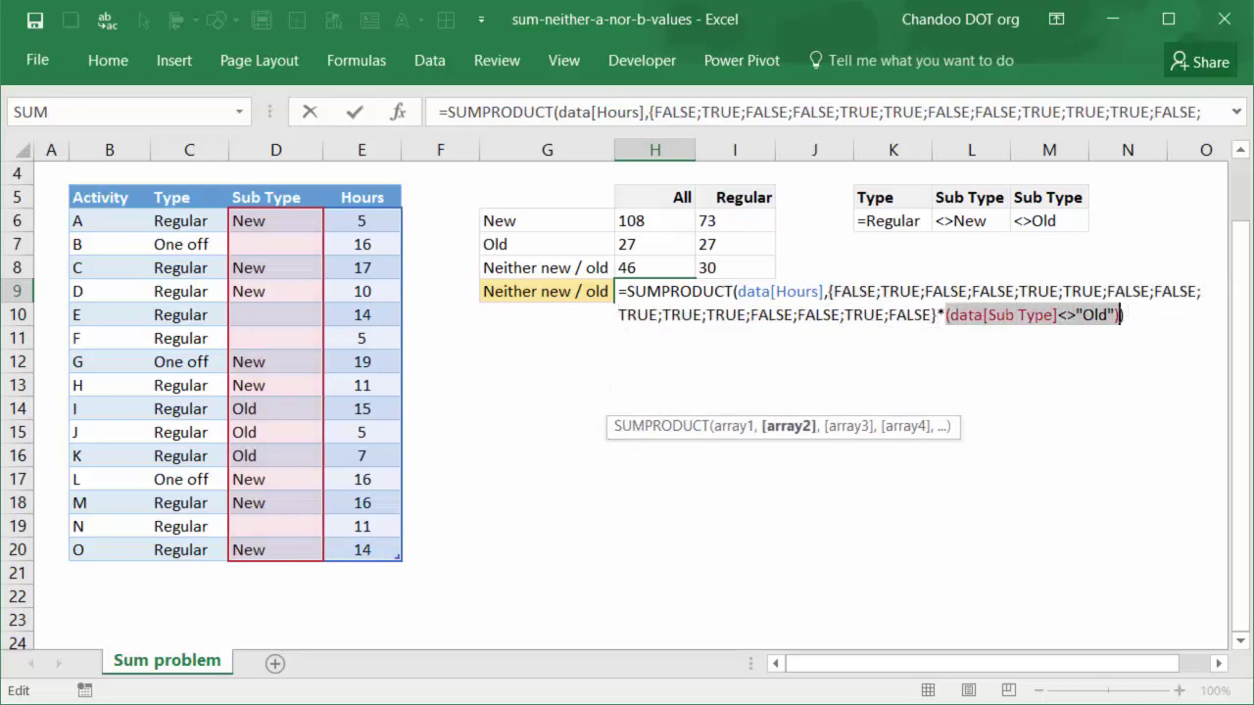
pyautogui.press('F9')
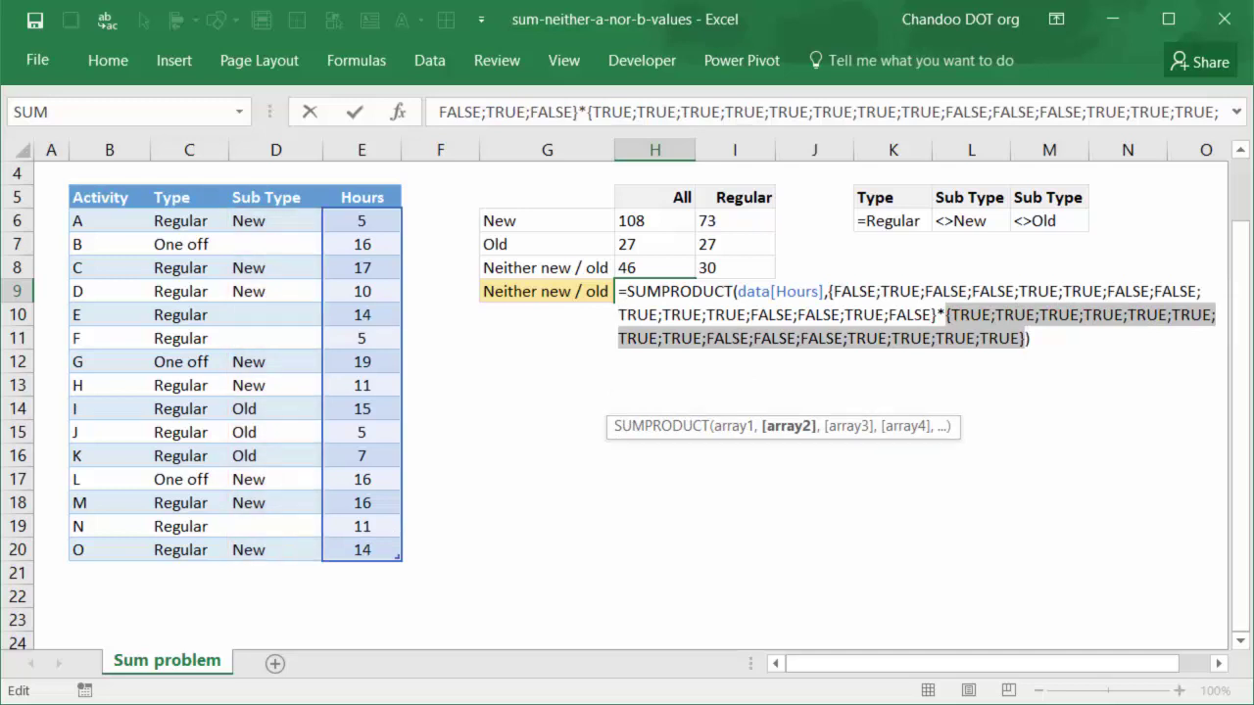
# Evaluate the product of the two condition arrays inside the H9 formula, then discard the edit
pyautogui.moveTo(829, 291); pyautogui.dragTo(1027, 338)
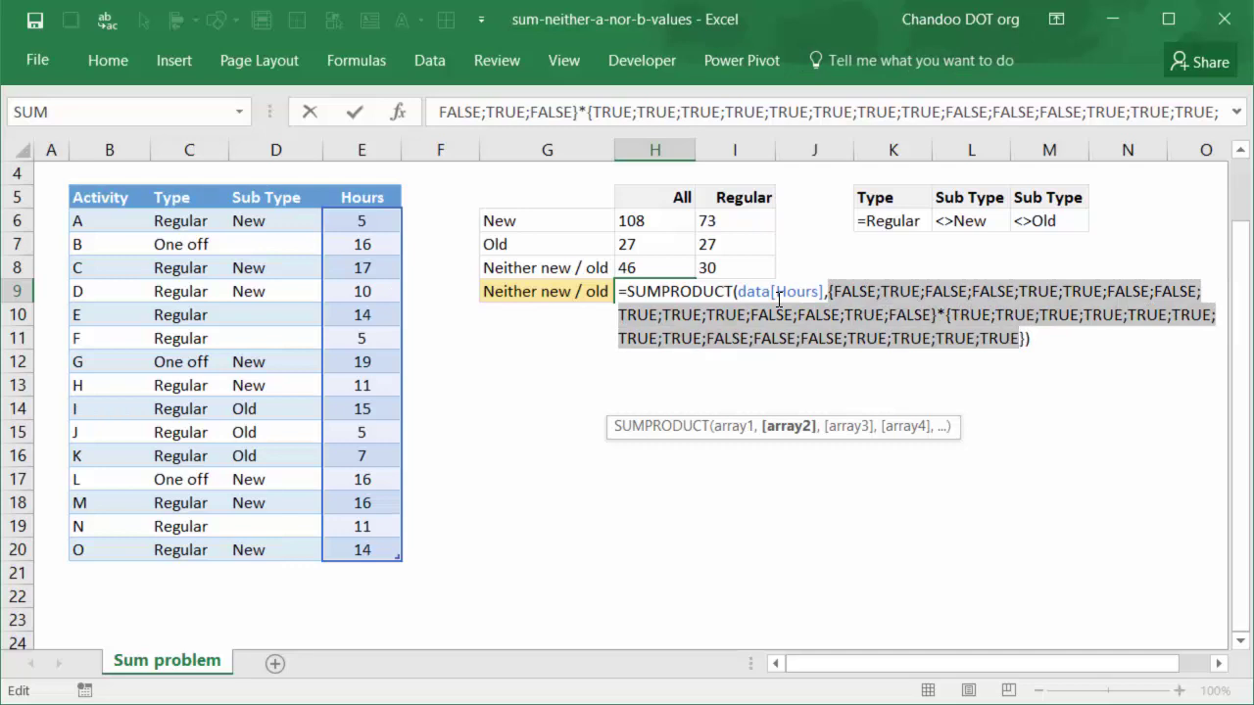
pyautogui.press('End')
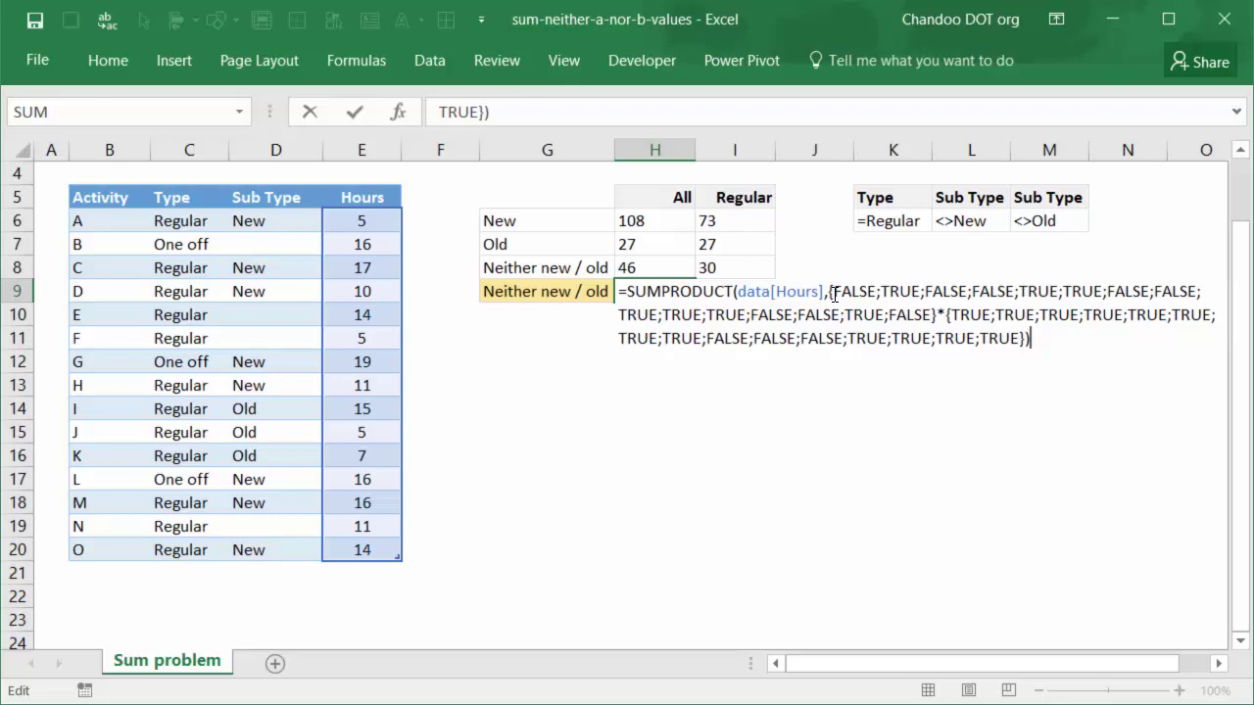
pyautogui.moveTo(826, 292); pyautogui.dragTo(916, 321)
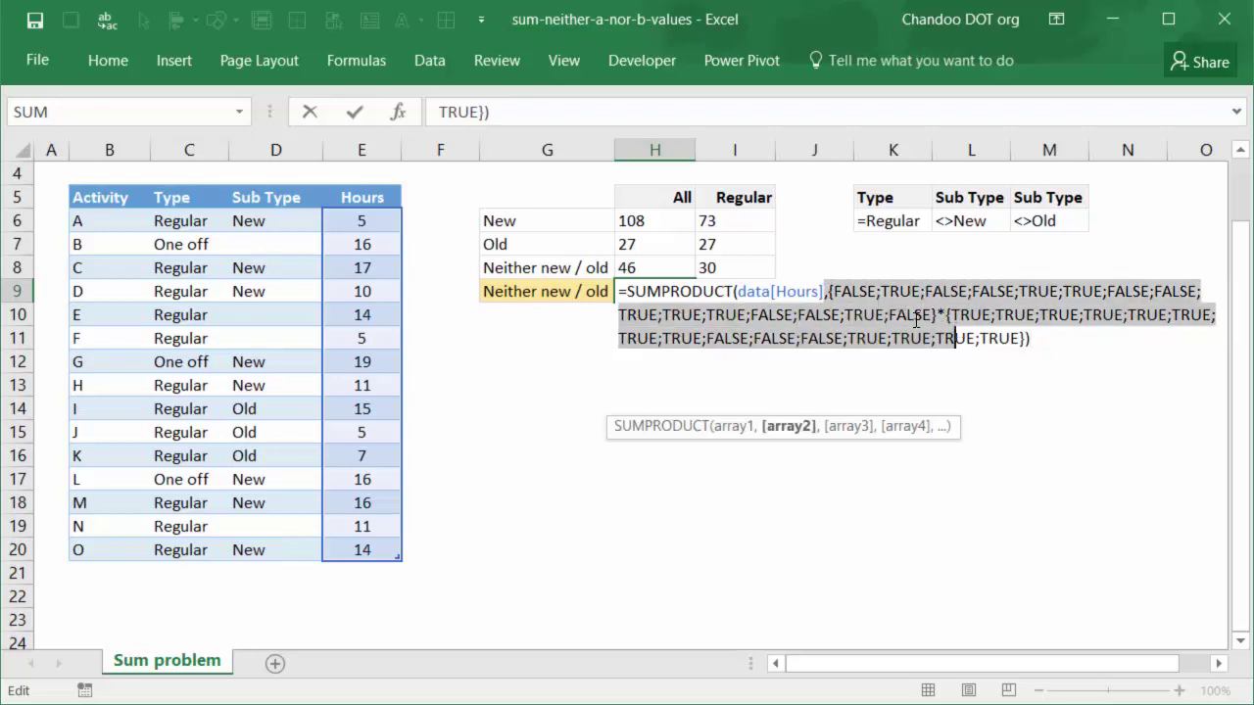
pyautogui.click(830, 291)
pyautogui.moveTo(830, 291); pyautogui.dragTo(1030, 338)
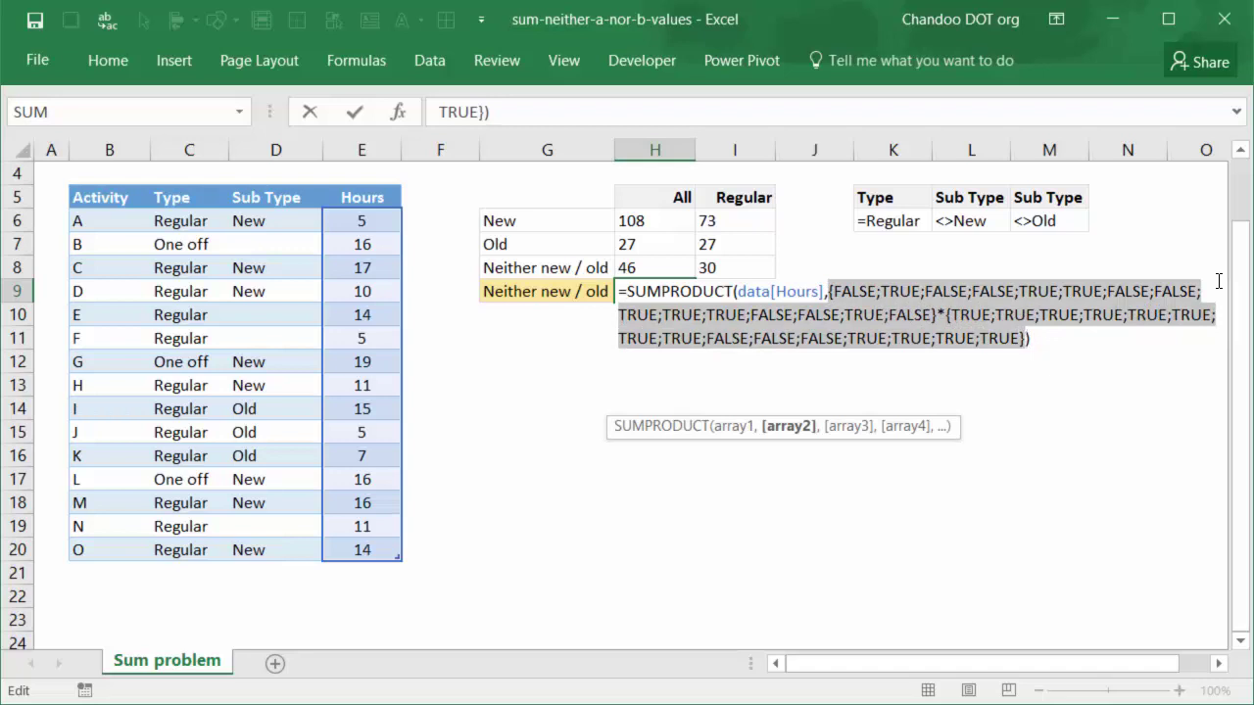
pyautogui.press('F9')
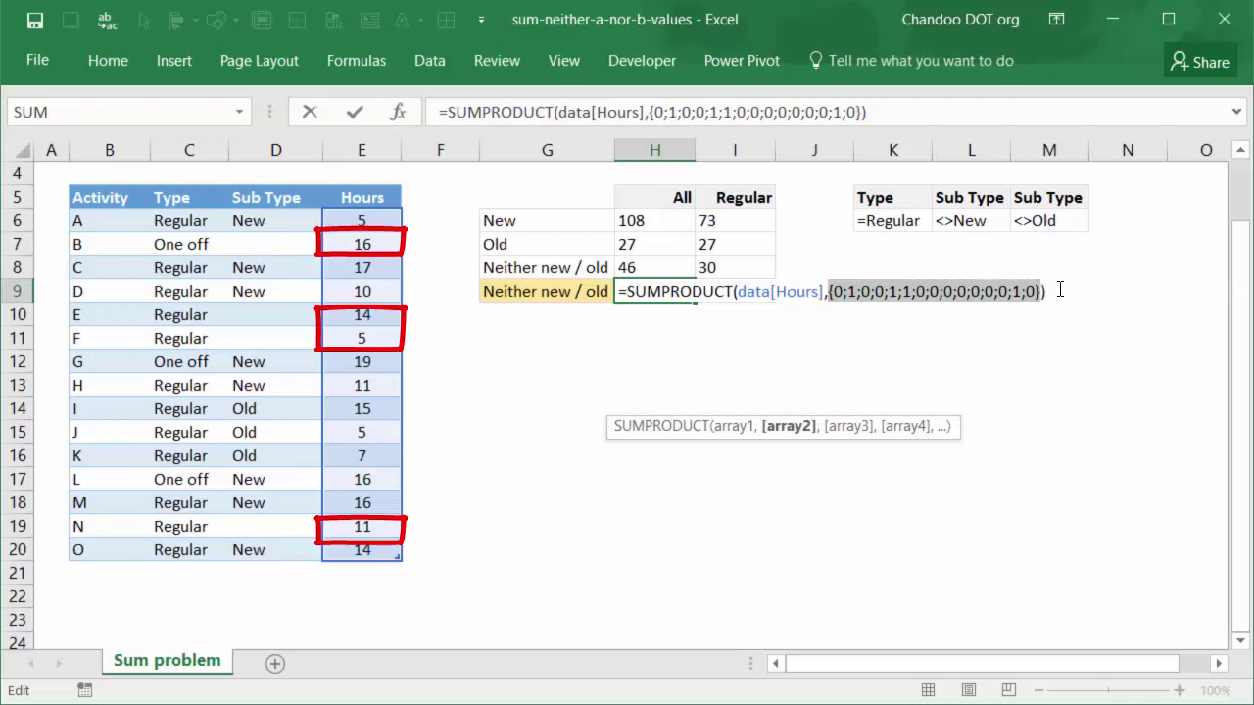
pyautogui.press('Escape')
# Inspect the SUMPRODUCT formula in I9 and its additional Regular type condition
pyautogui.press('Right')
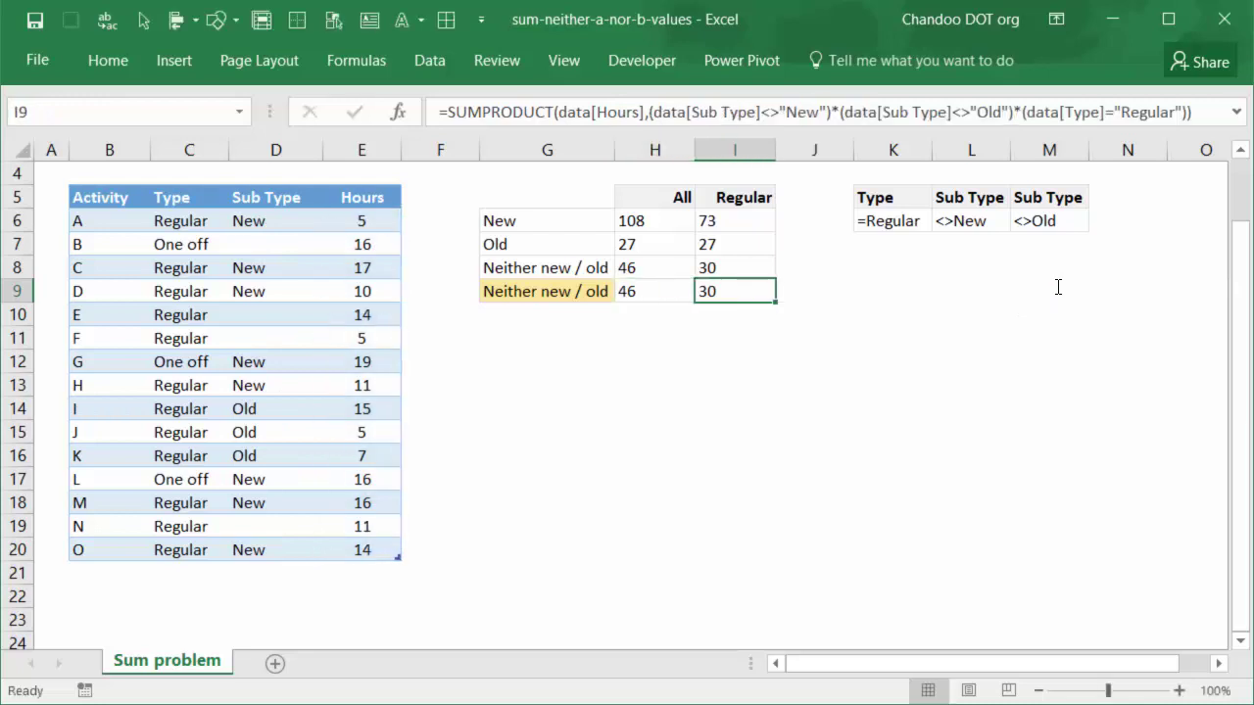
pyautogui.press('F2')
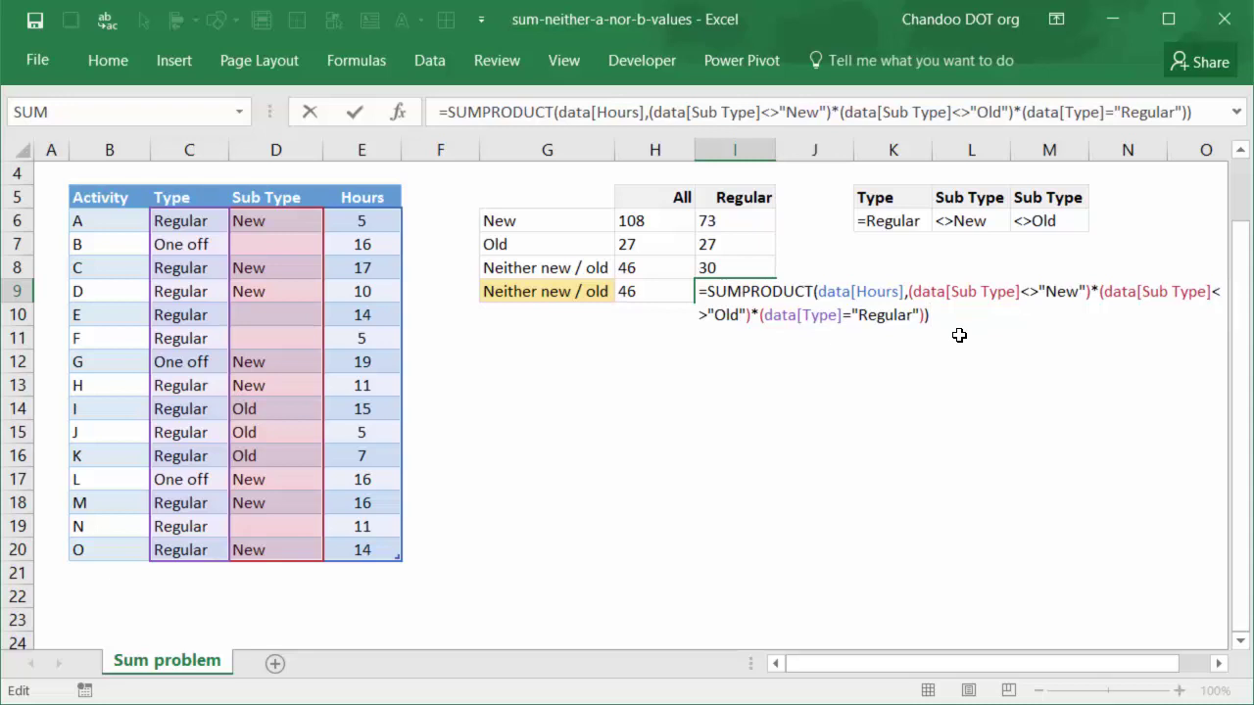
pyautogui.hotkey('ctrl', 'Return')
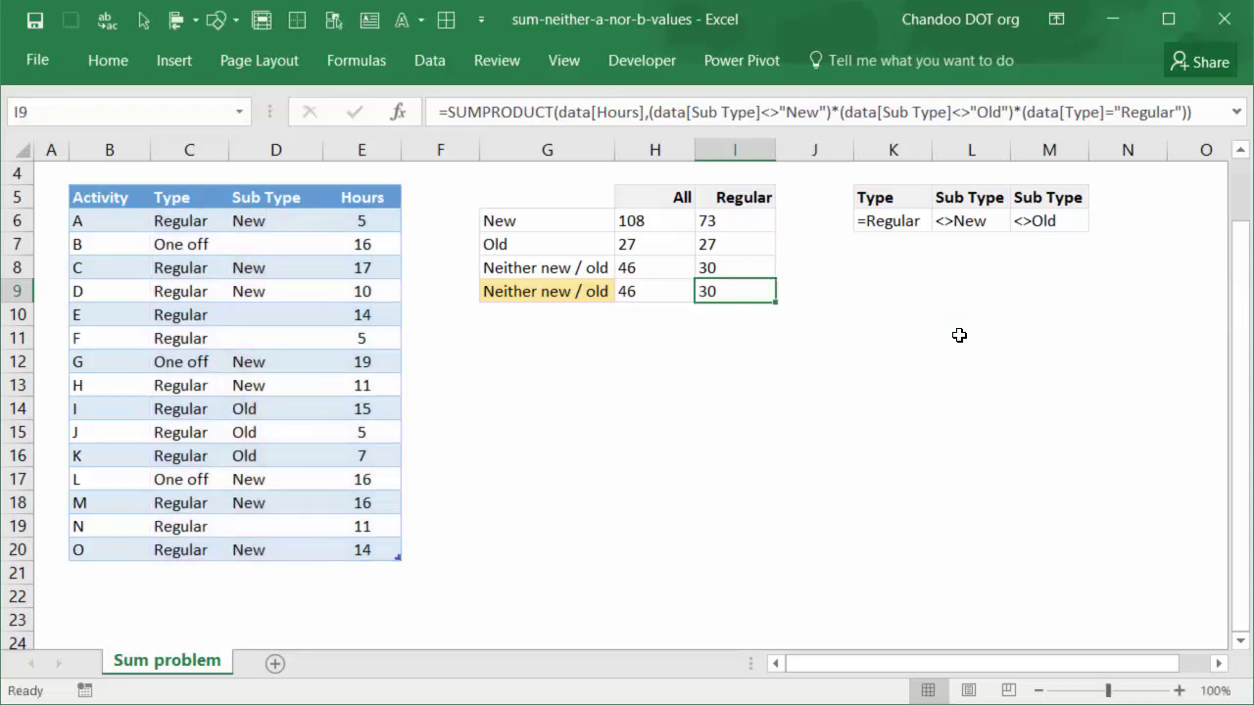